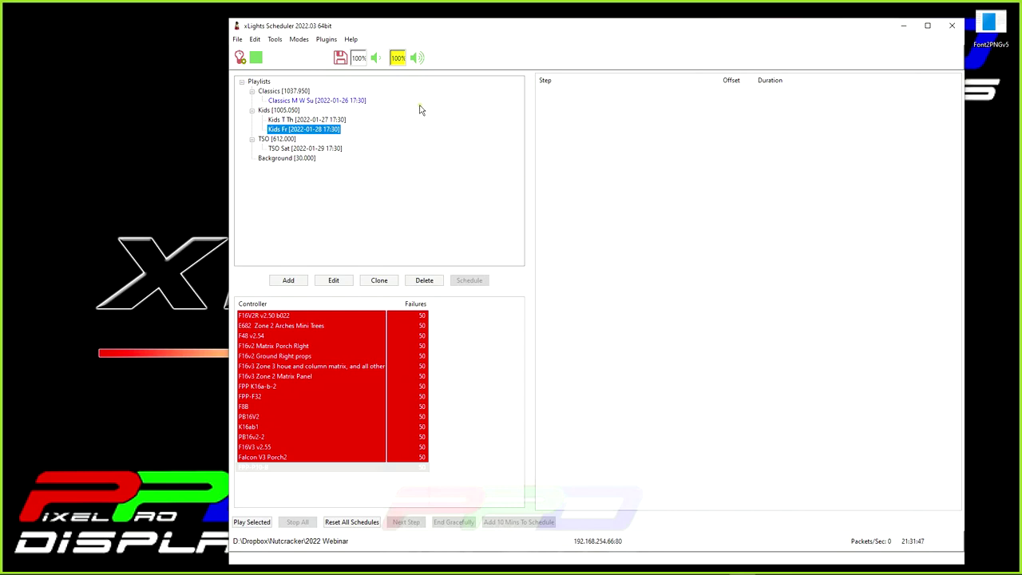
Switch to xLights and open the 2021 Static time sequence from the Nutcracker folder, discarding the current sequence's unsaved changes.
drag(422, 28, 391, 20)
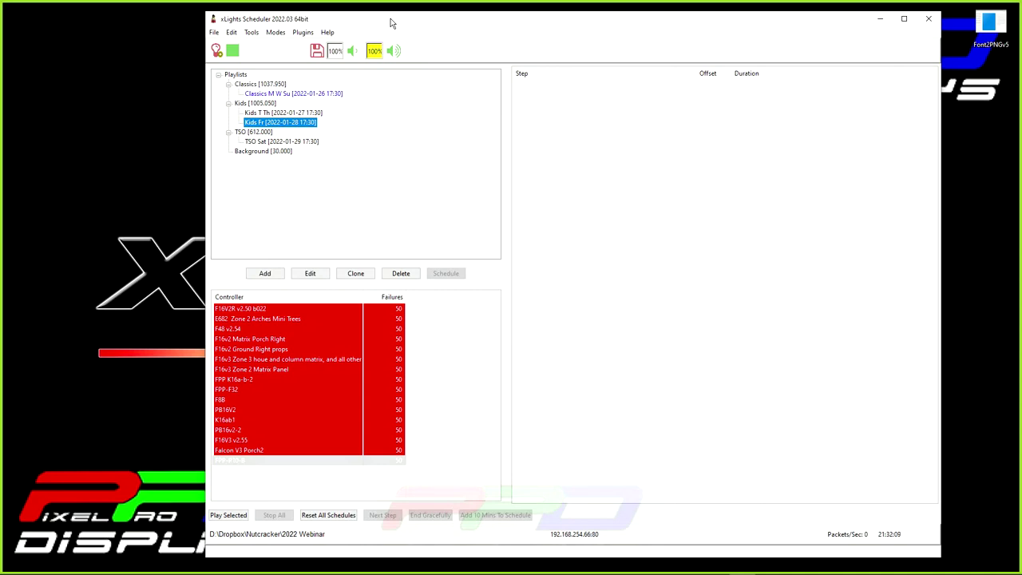
mouse_move(211, 573)
drag(1020, 12, 328, 11)
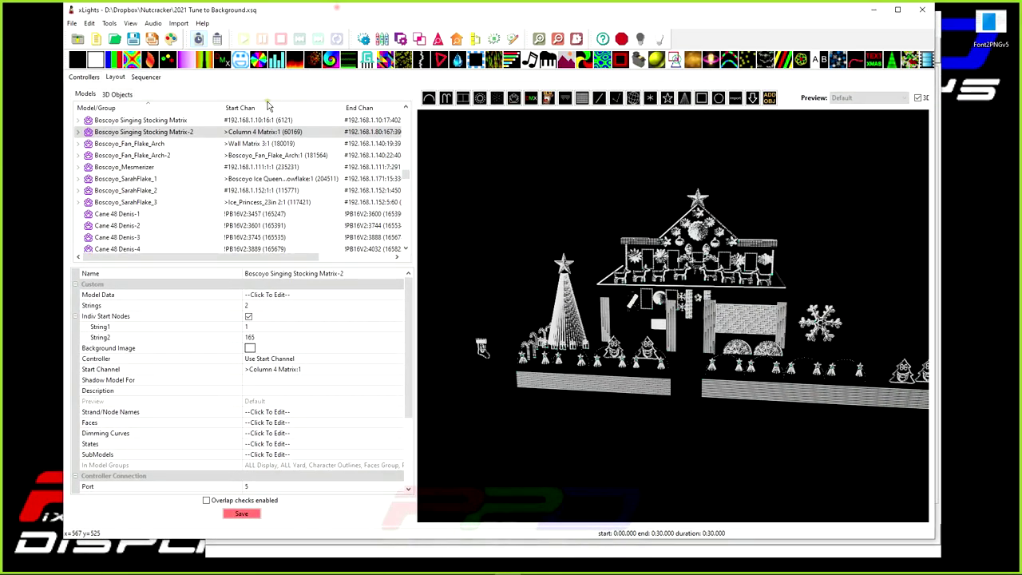
click(116, 42)
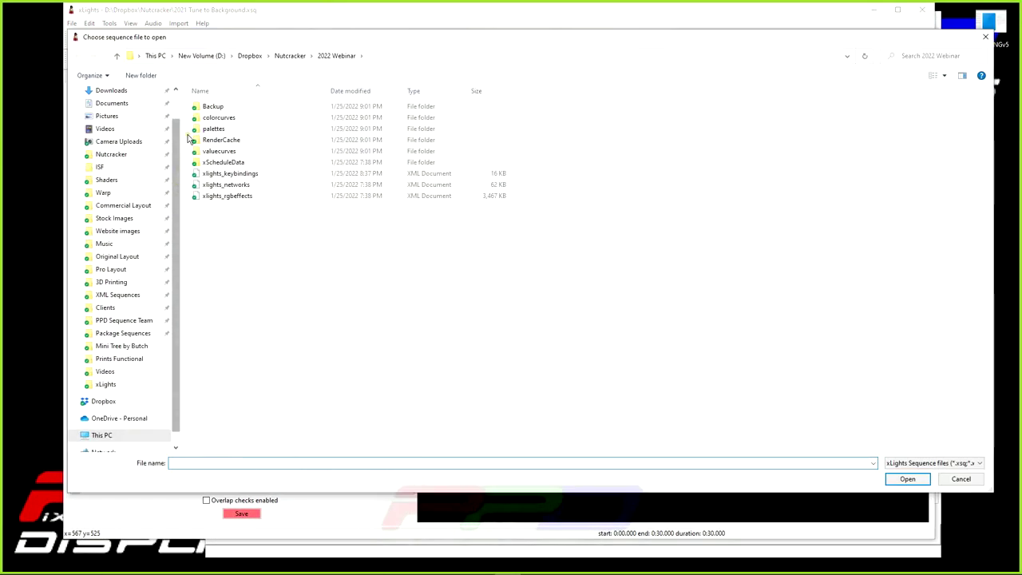
click(292, 58)
scroll(312, 320, down, 10)
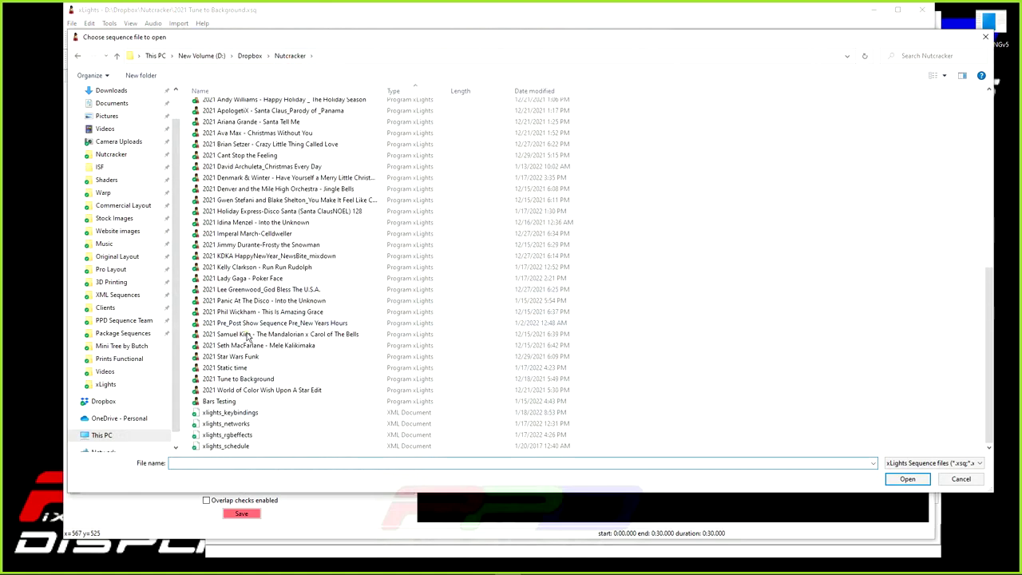
double_click(230, 378)
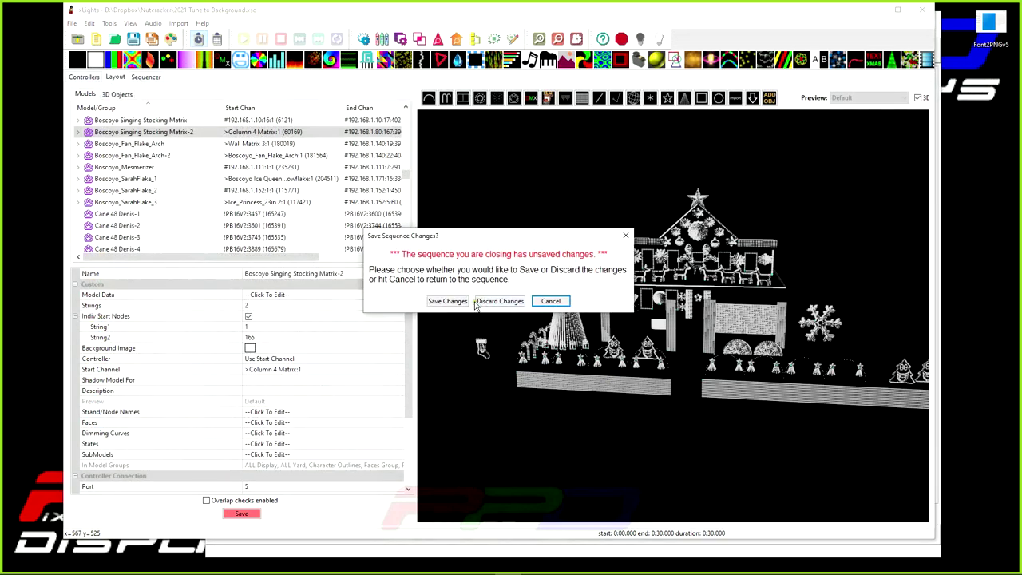
click(477, 304)
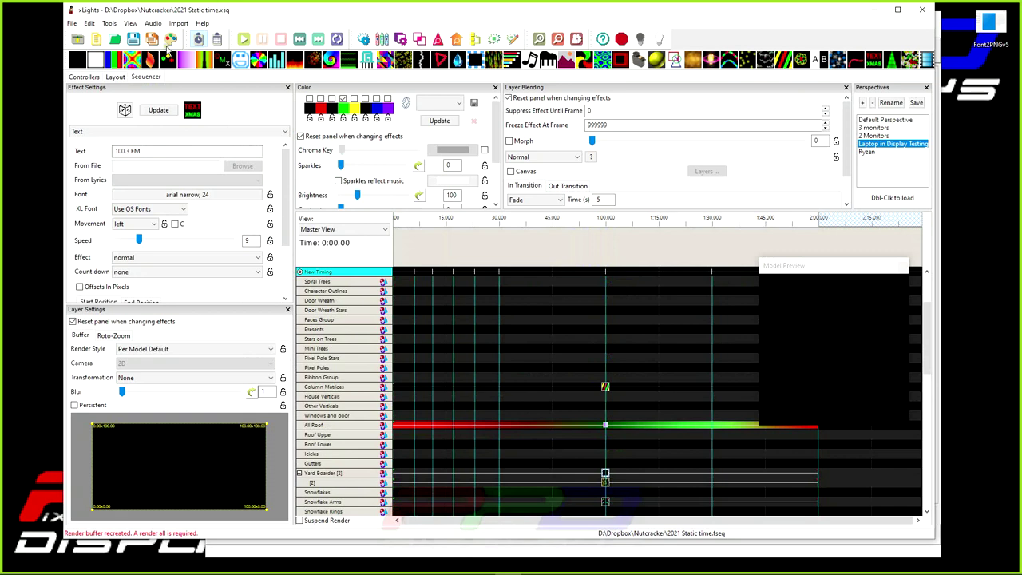
Render the whole 2021 Static time sequence and open the House Preview beside the effect settings.
click(170, 40)
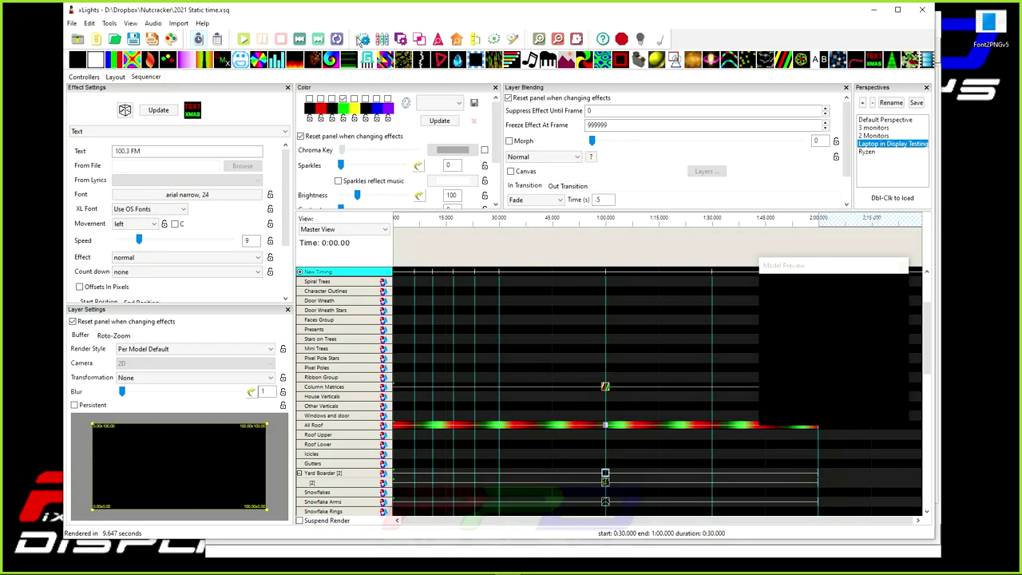
click(456, 40)
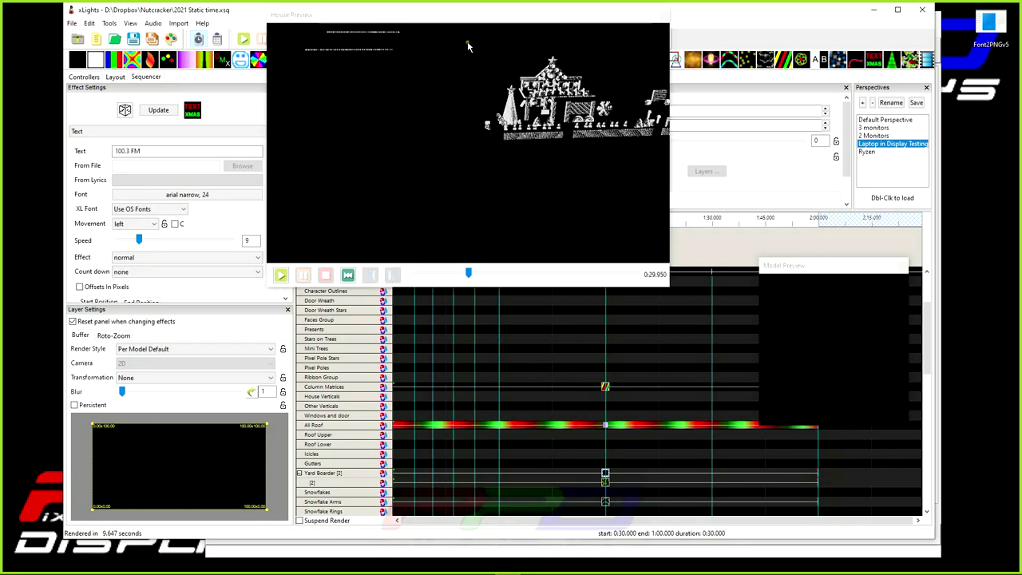
drag(471, 29, 678, 30)
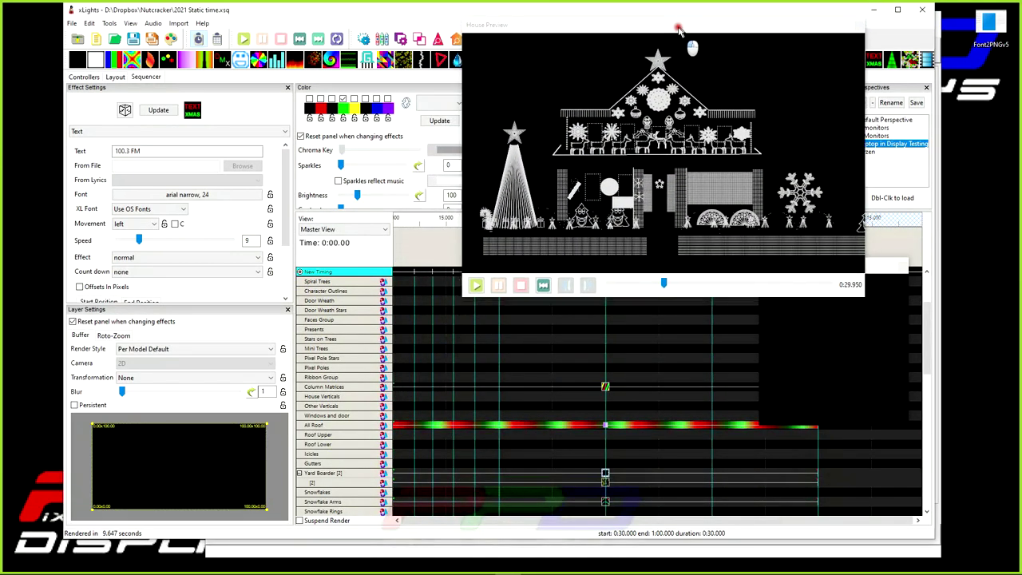
Open the 2021 Pre_Post Show Sequence Pre_New Years Hours sequence and play it from the start in the House Preview.
click(430, 246)
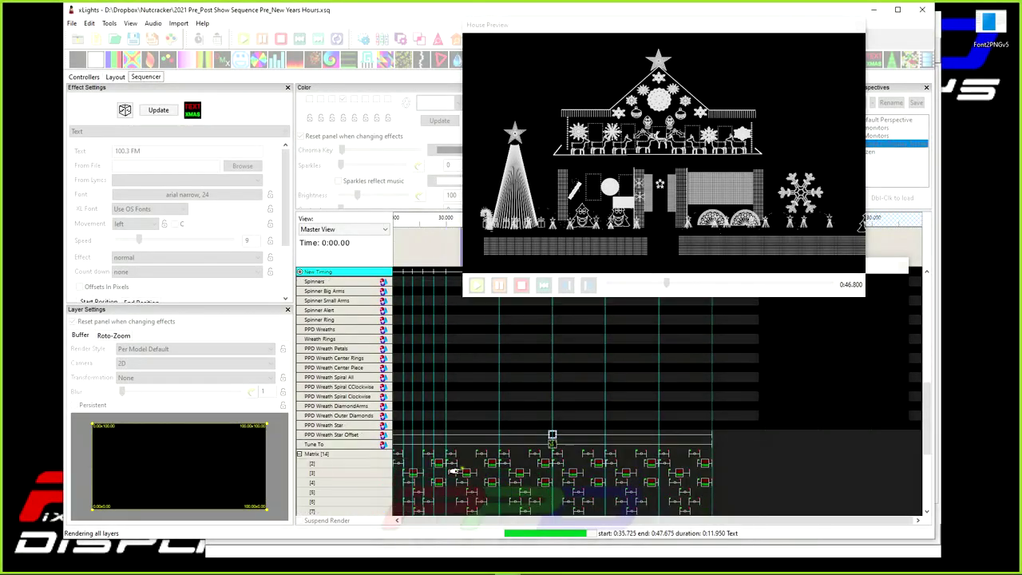
scroll(453, 472, down, 4)
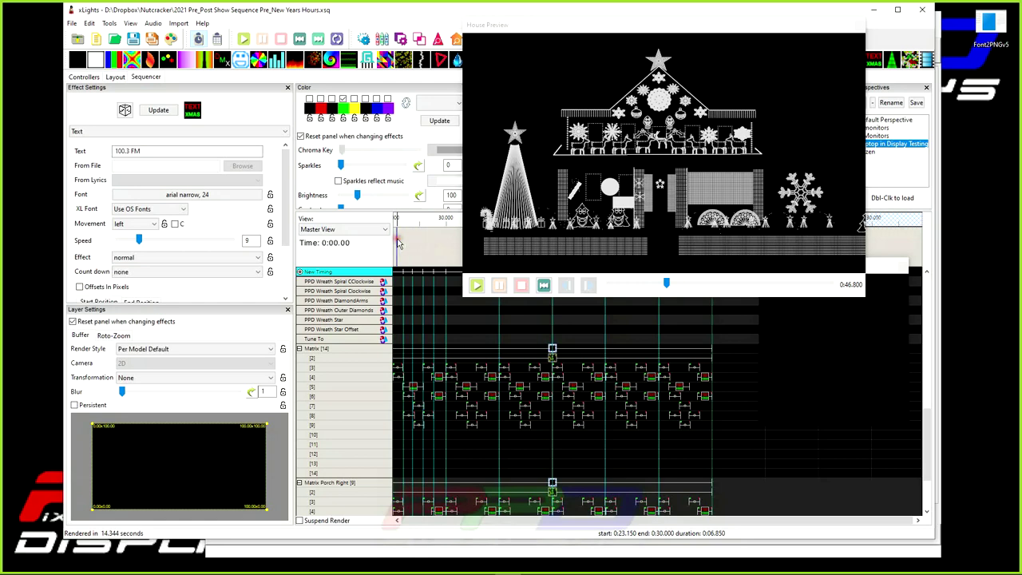
click(399, 244)
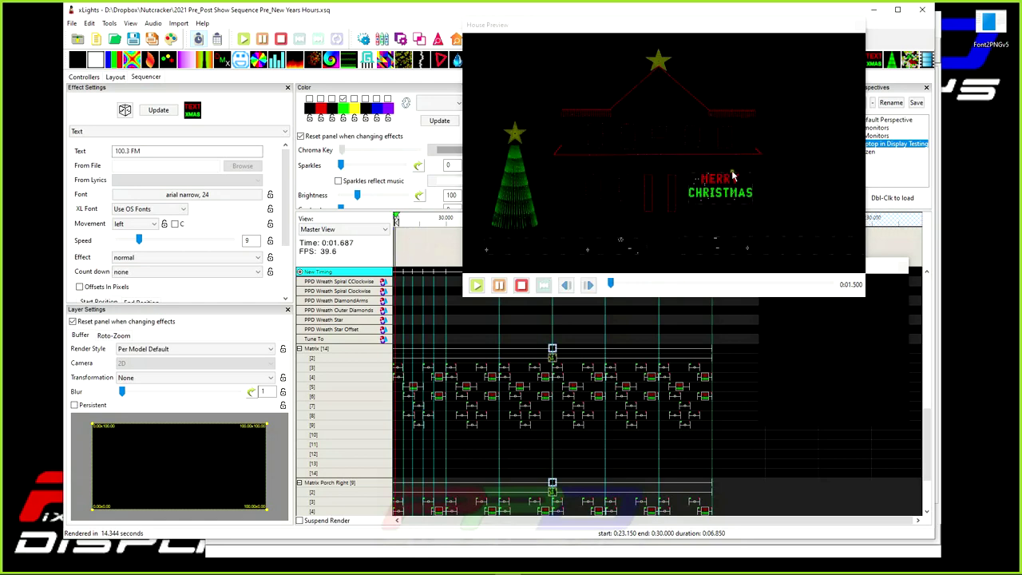
scroll(751, 190, down, 2)
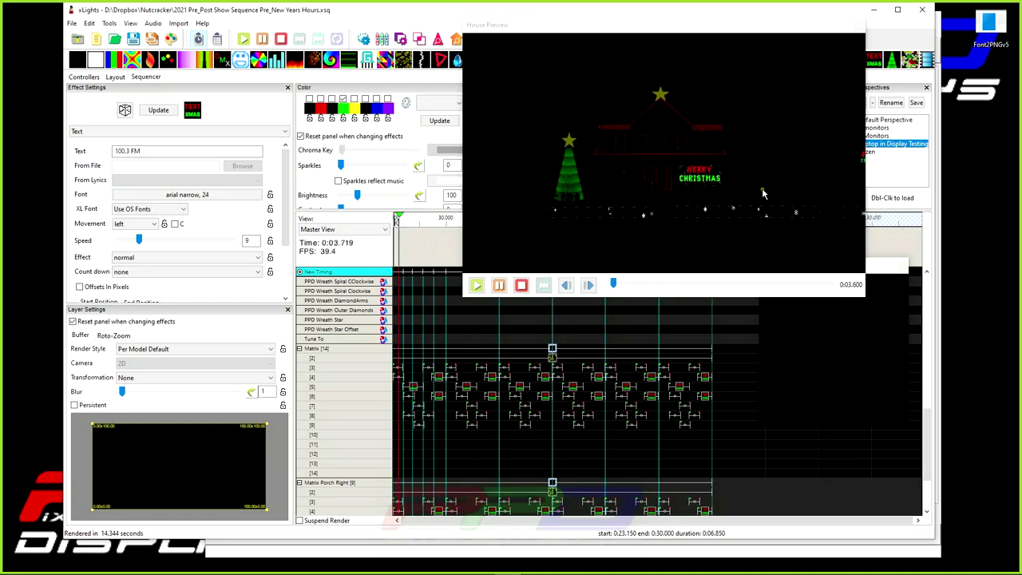
drag(762, 193, 619, 200)
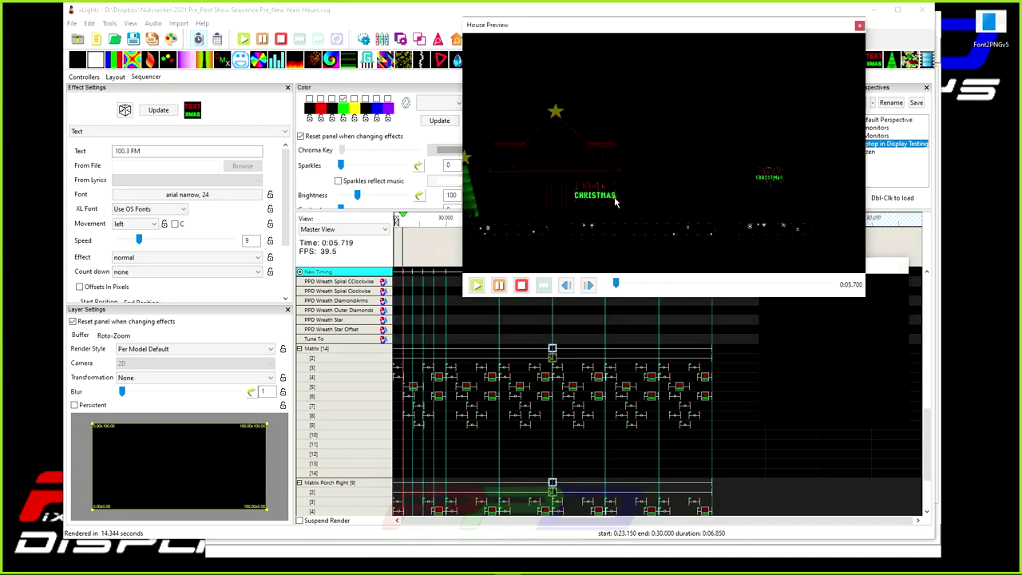
scroll(620, 202, up, 1)
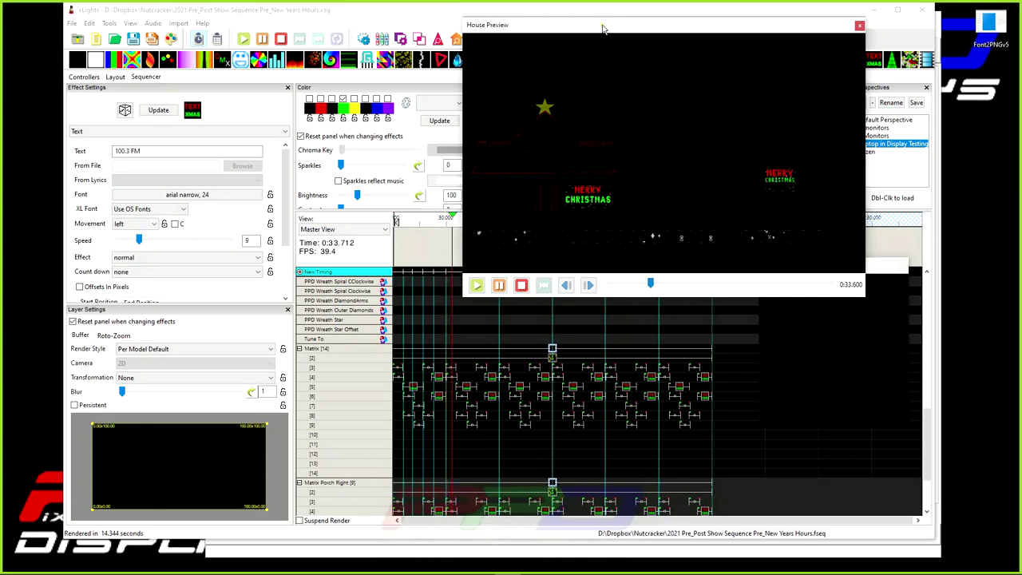
mouse_move(591, 24)
mouse_down()
mouse_move(588, 308)
mouse_move(599, 35)
mouse_up()
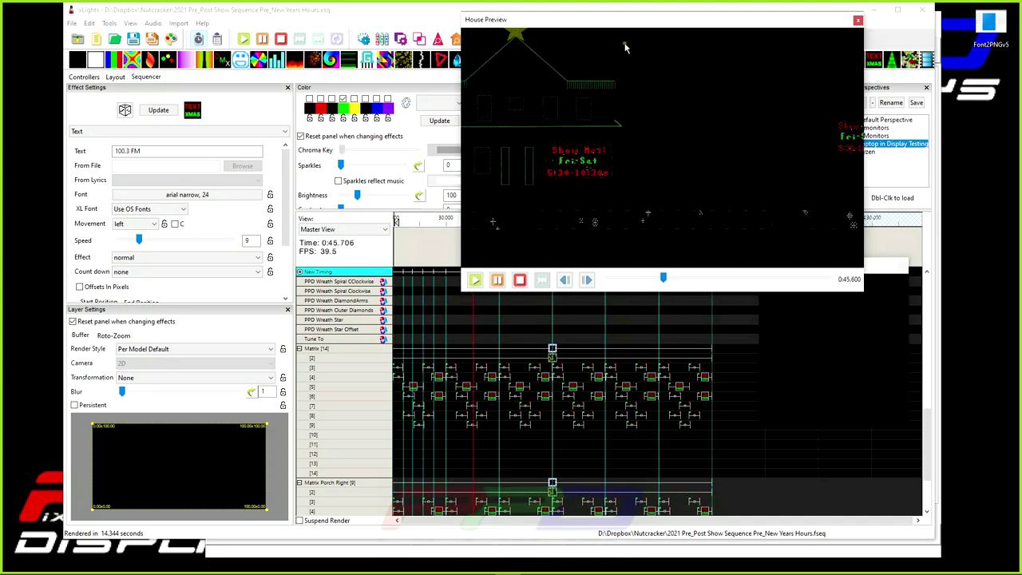
mouse_move(629, 17)
mouse_down()
mouse_move(624, 86)
mouse_move(637, 53)
mouse_up()
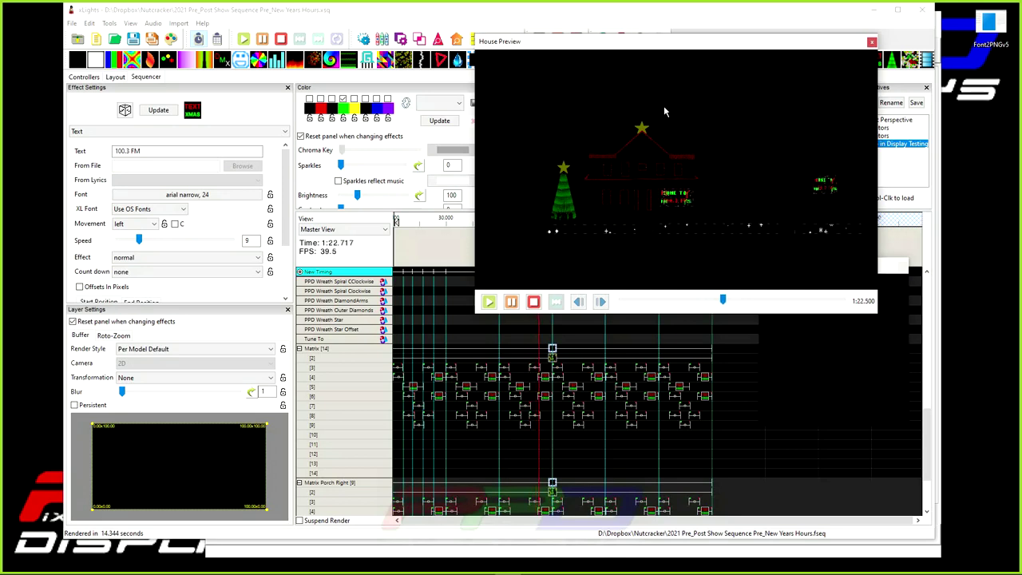
Close the House Preview and minimize xLights to return to the xLights Scheduler window.
click(872, 41)
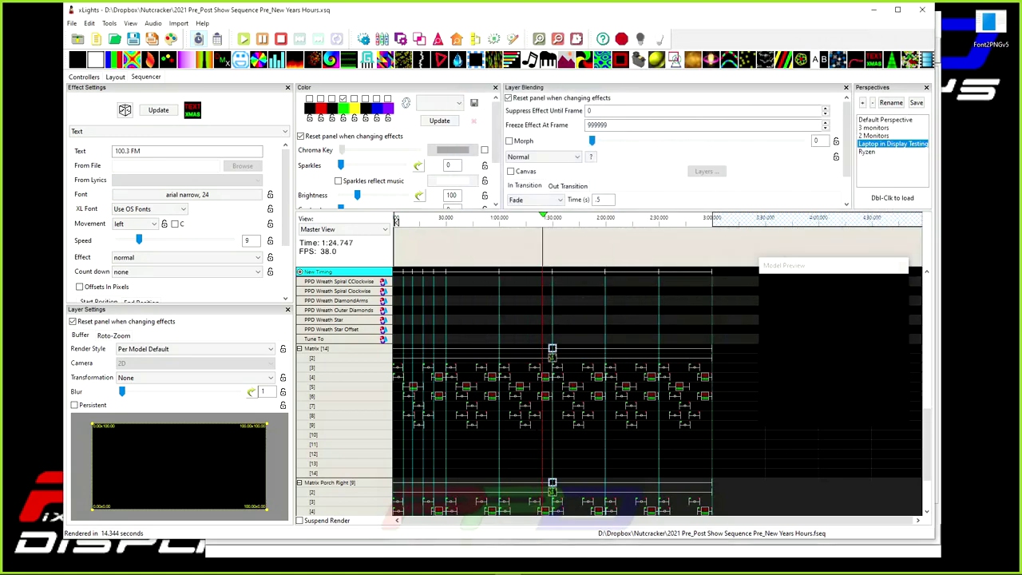
drag(479, 10, 812, 81)
key(super+Down)
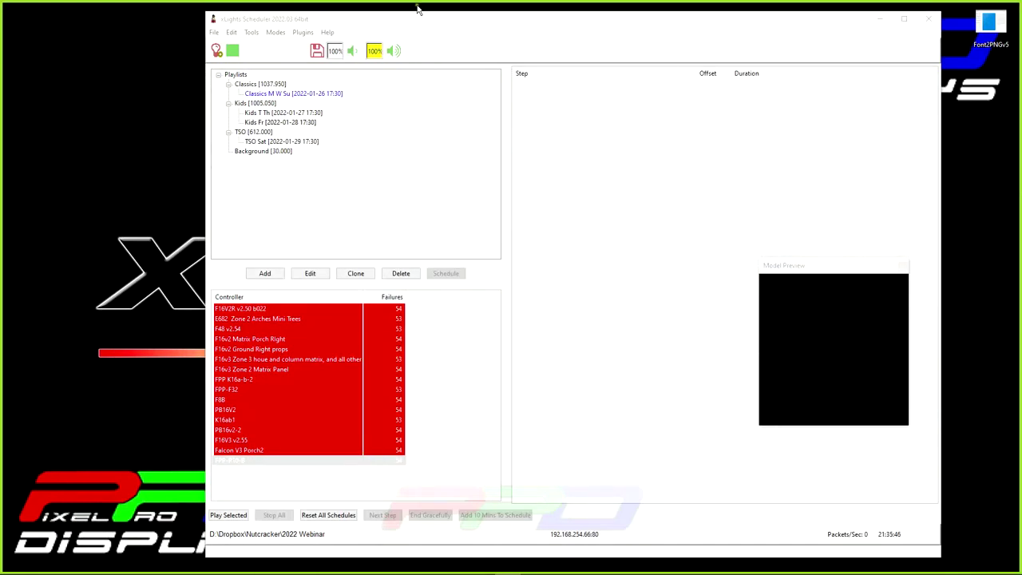
drag(428, 23, 409, 18)
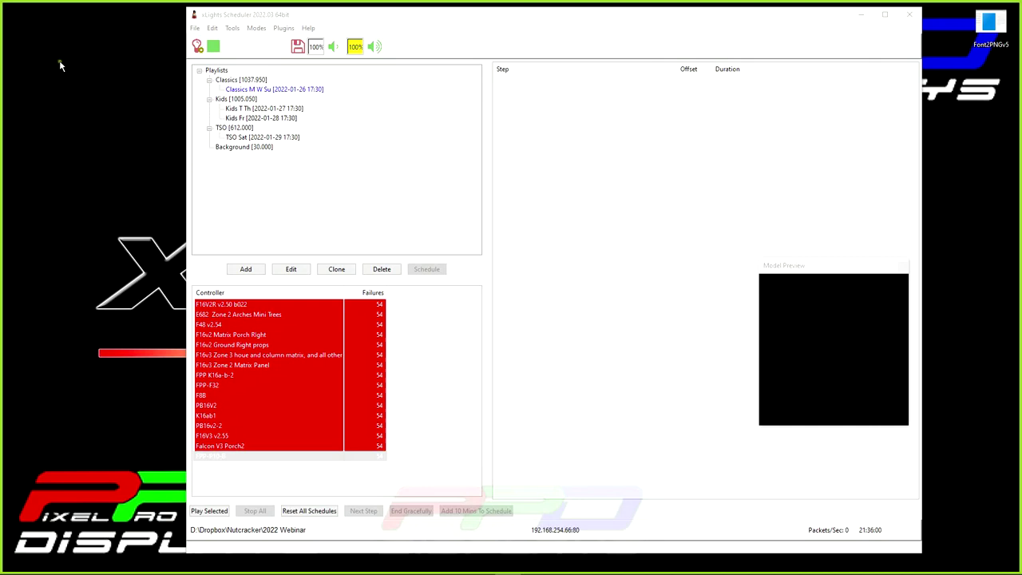
Add a new playlist at the root of the playlist tree and name it Static Show.
click(216, 70)
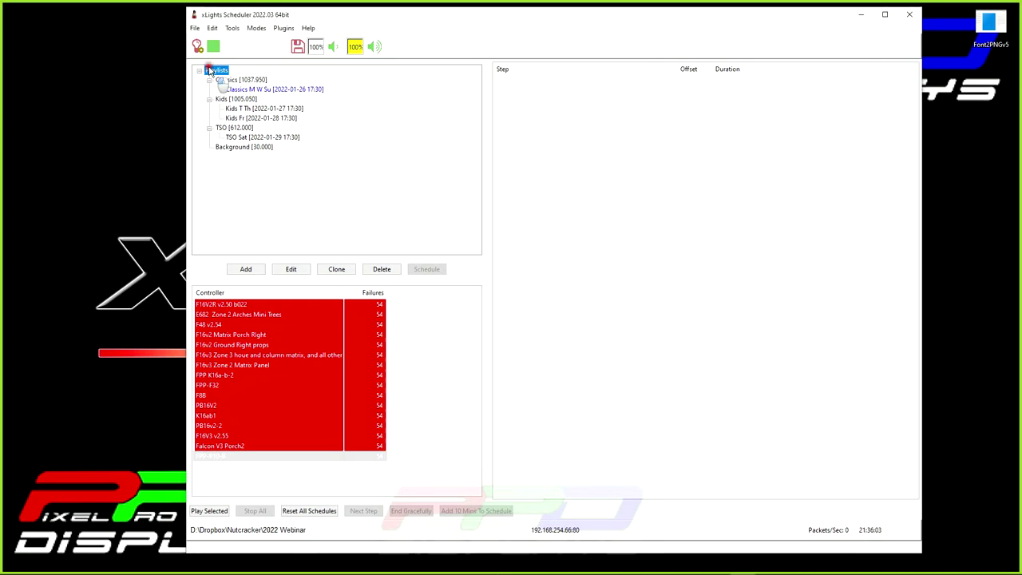
click(247, 270)
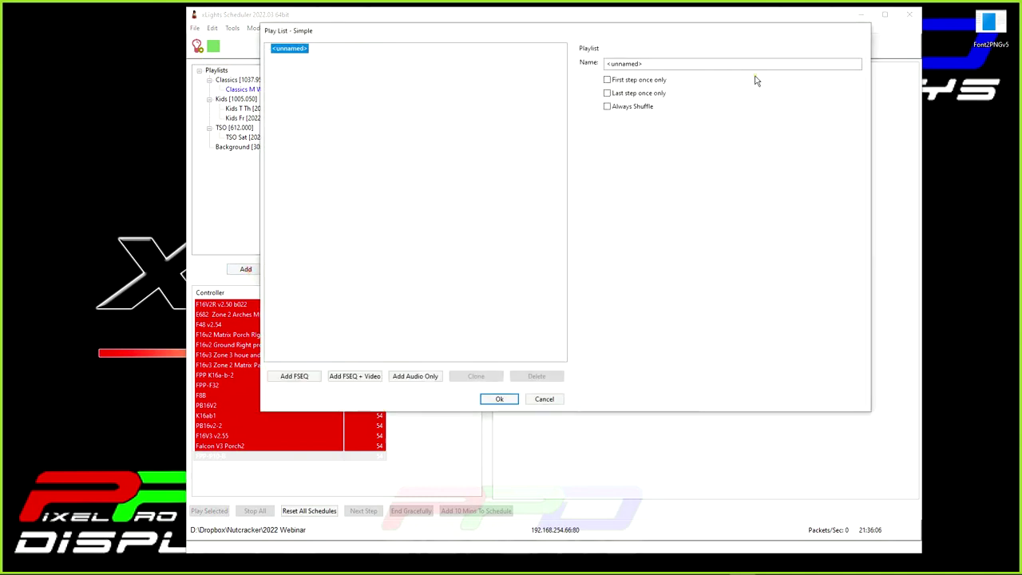
double_click(689, 63)
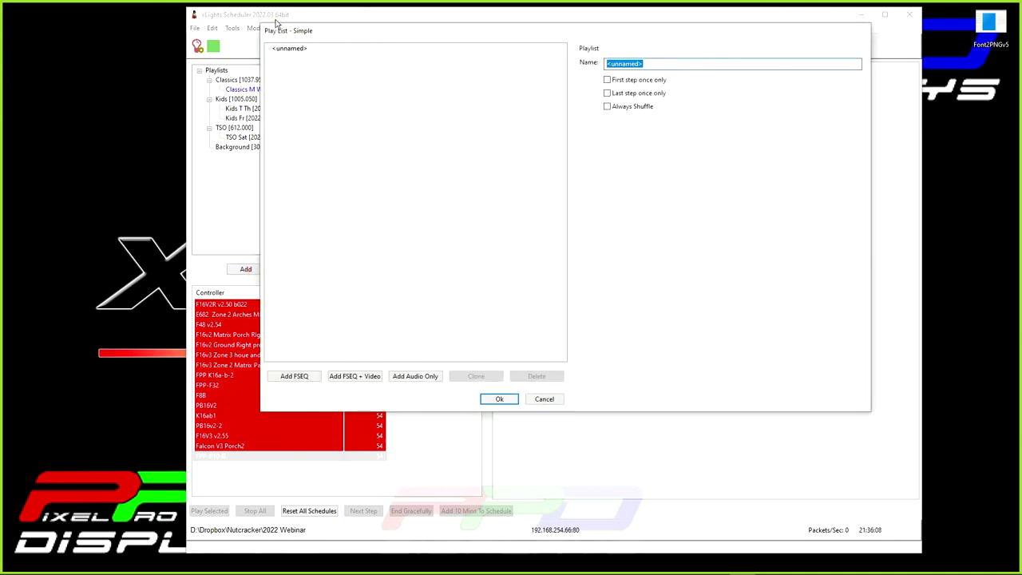
text(Static Show)
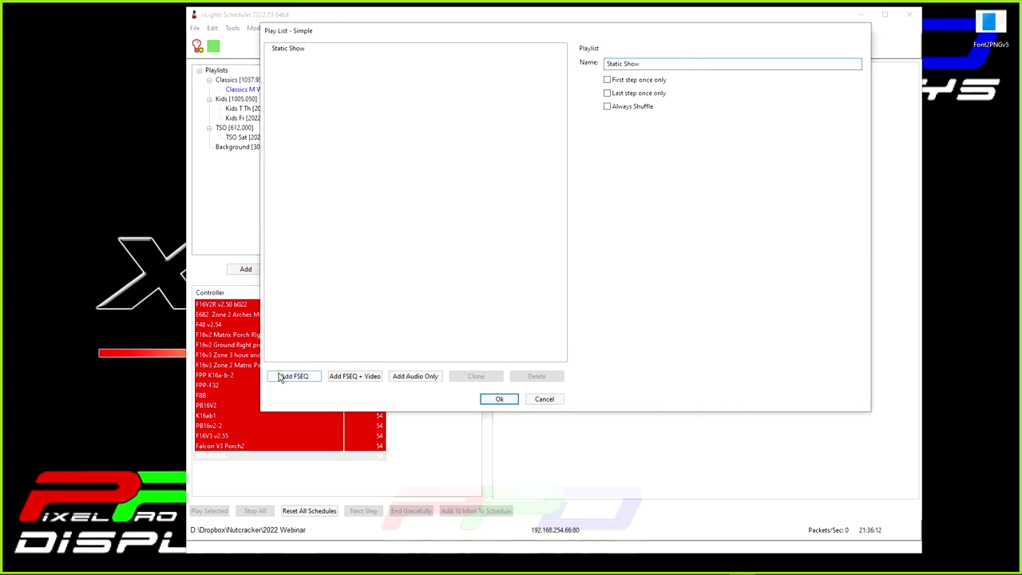
Add 2021 Pre_Post Show Sequence Pre_New Years Hours.fseq to the Static Show playlist and save the playlist.
click(292, 376)
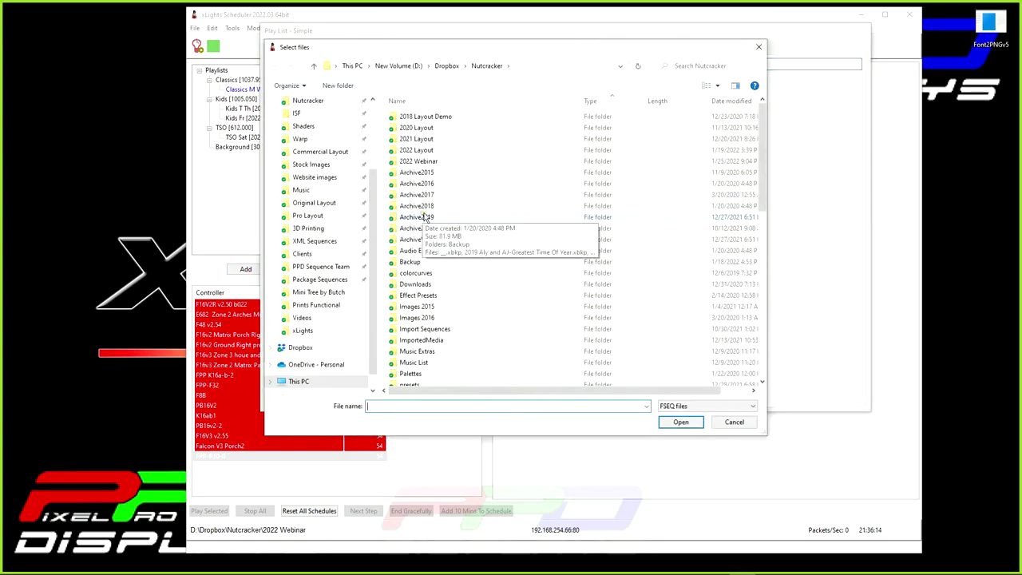
scroll(432, 247, down, 10)
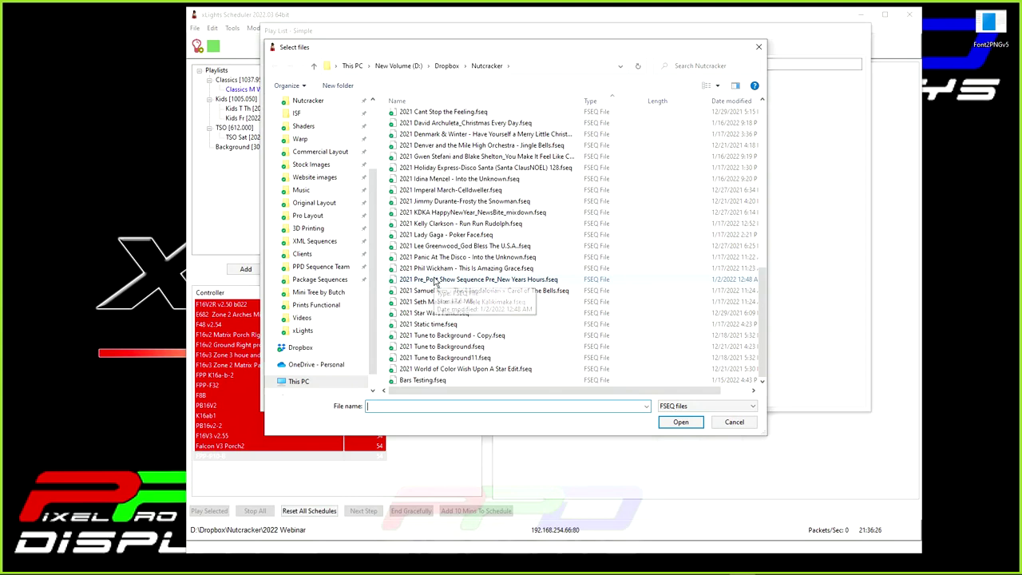
double_click(428, 280)
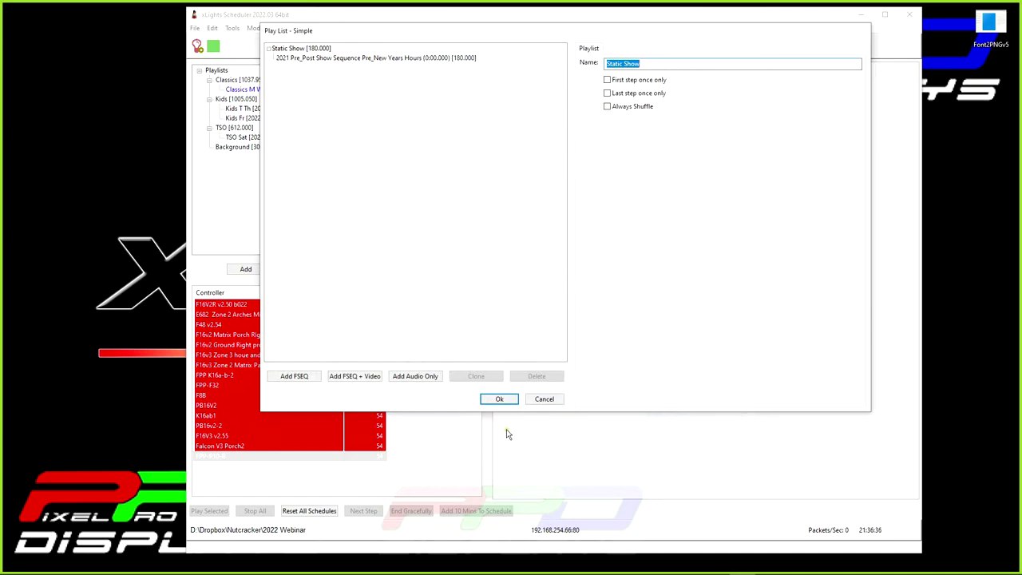
click(497, 405)
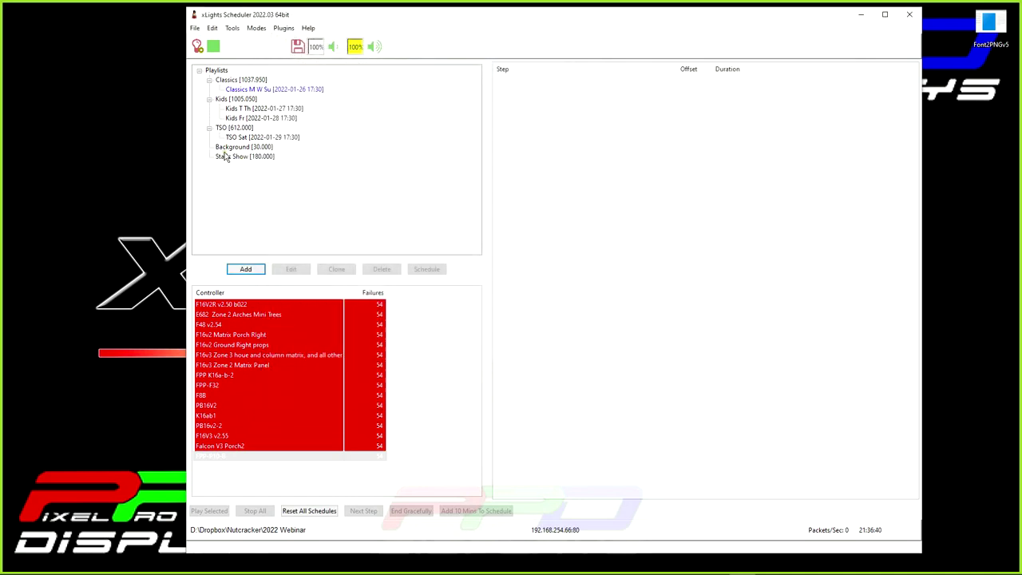
Create a schedule for the Static Show playlist and name it Static show only.
click(225, 160)
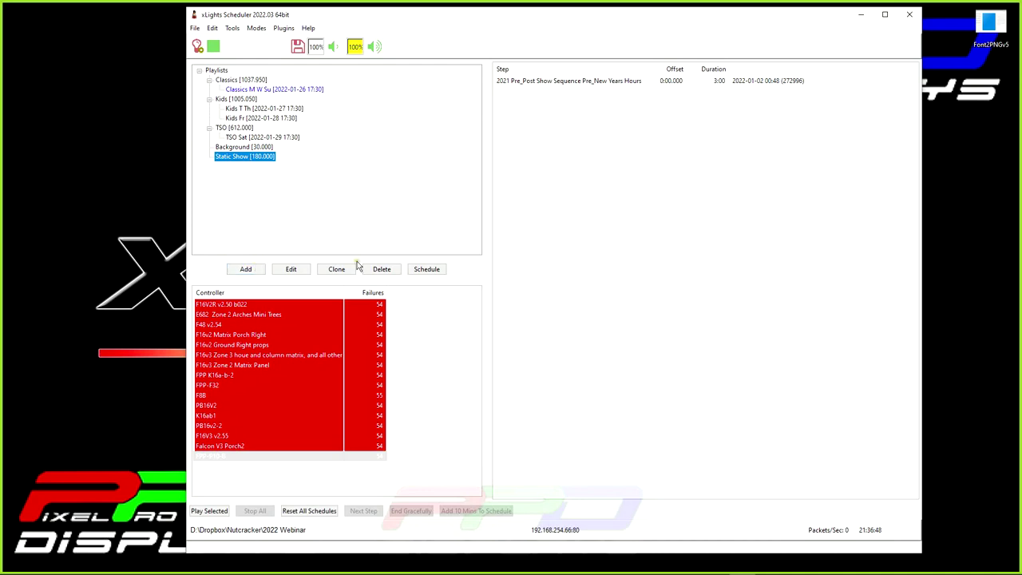
click(435, 270)
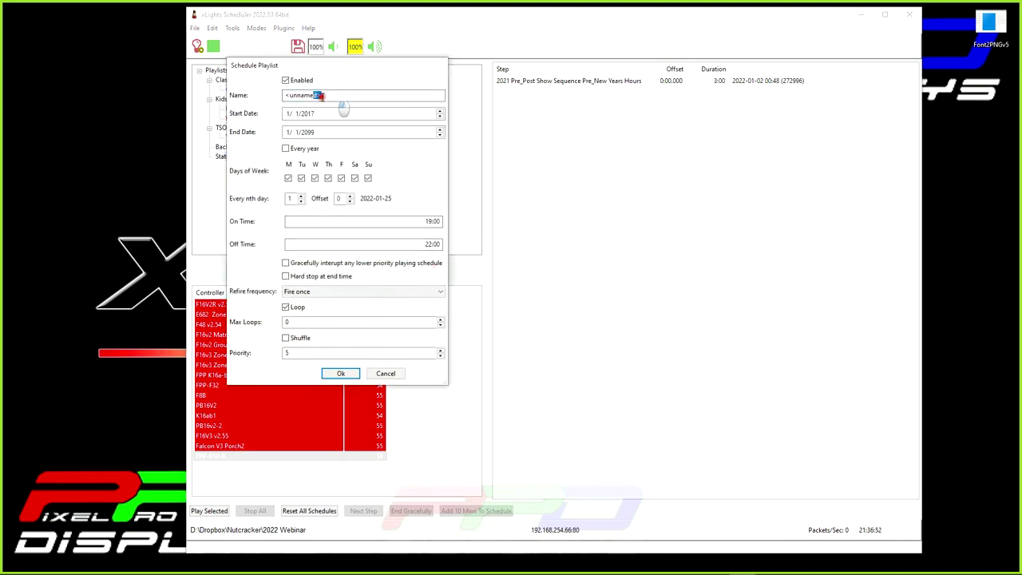
text(Static show only)
Exclude Friday and Saturday from the schedule and set it to run from 17:00 to 22:30.
click(335, 221)
drag(367, 60, 660, 104)
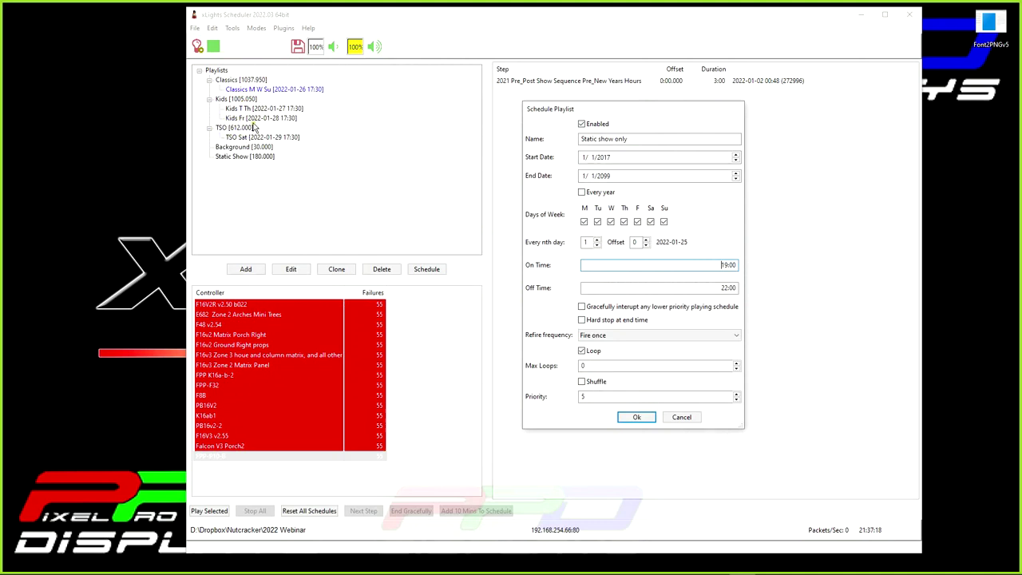
drag(593, 114, 468, 119)
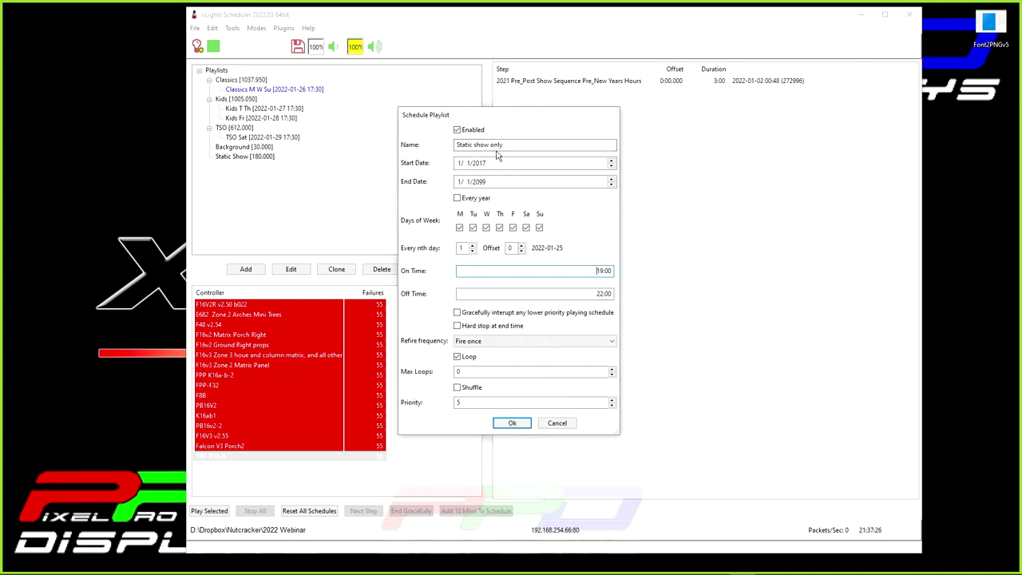
click(526, 230)
click(513, 228)
click(596, 293)
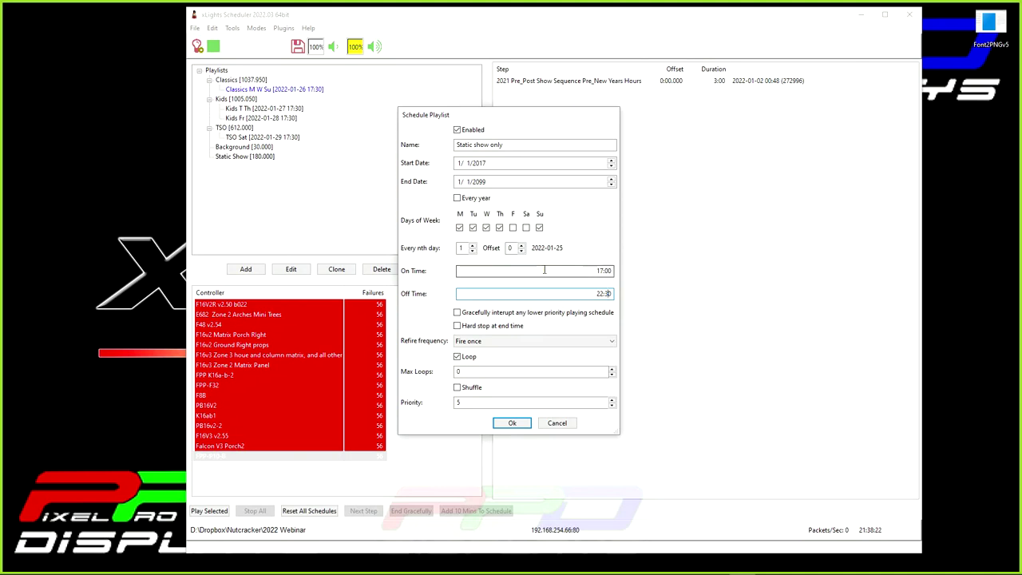
Set the schedule's priority to 4 and save the schedule.
click(468, 402)
drag(468, 402, 433, 405)
text(5)
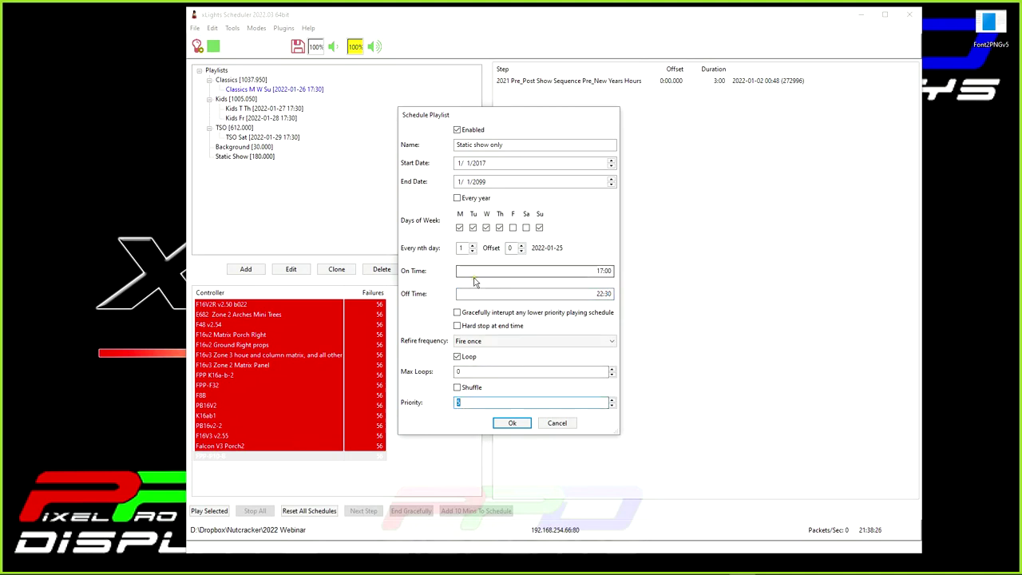
double_click(457, 404)
text(4)
click(511, 424)
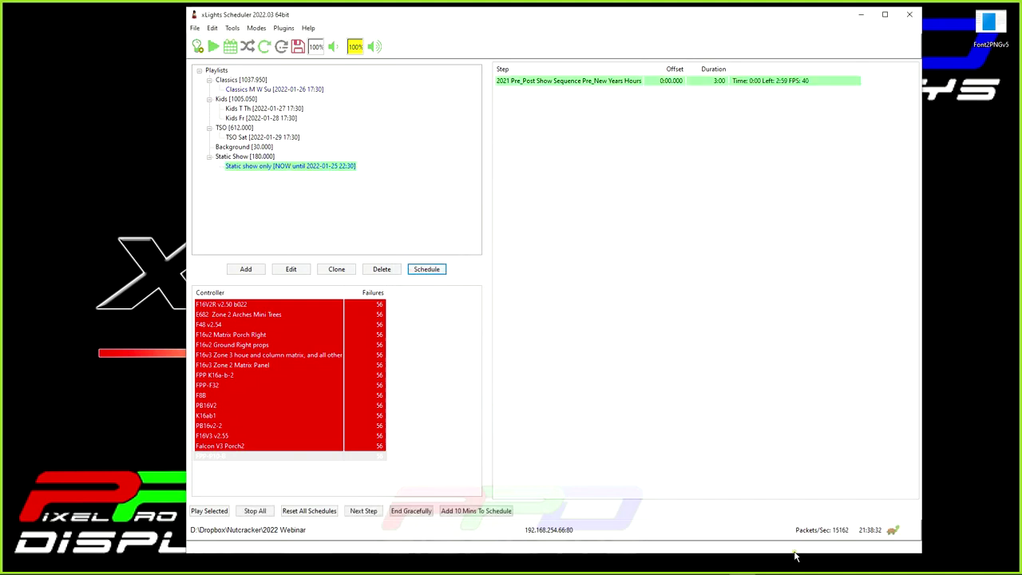
Add a second schedule to the Static Show playlist and limit it to Friday and Saturday.
mouse_move(995, 566)
click(236, 166)
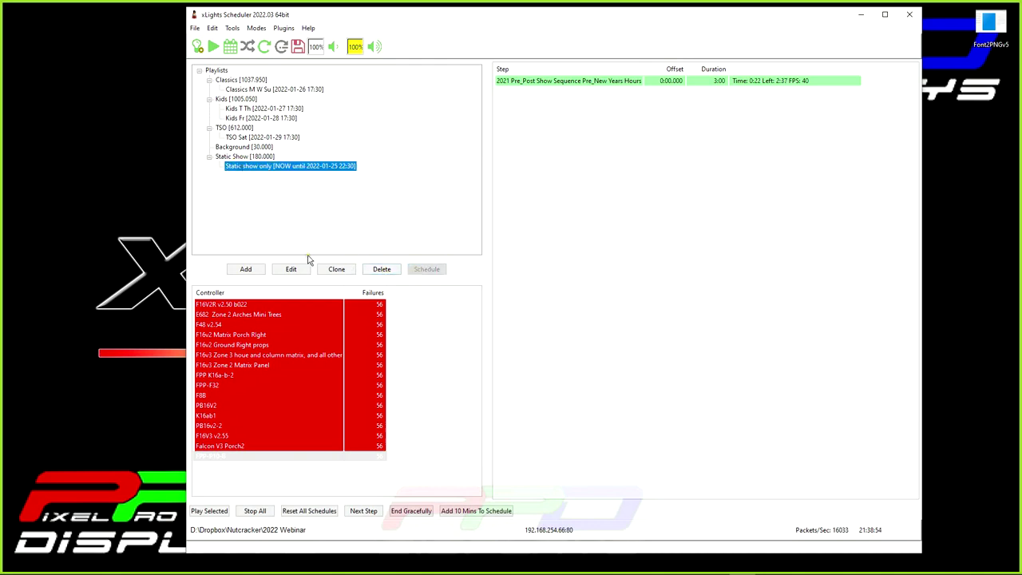
click(236, 157)
click(426, 269)
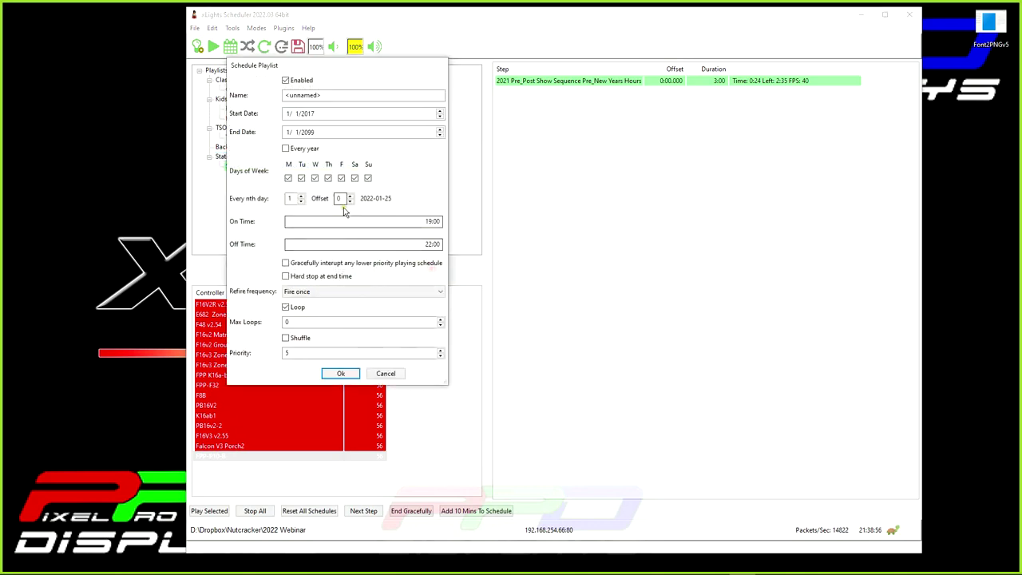
click(288, 178)
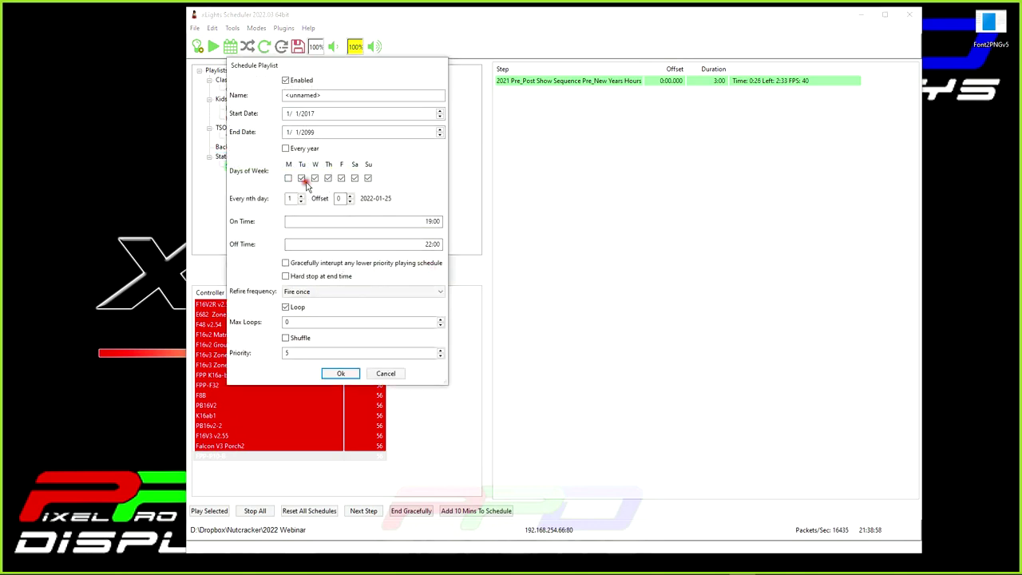
click(302, 178)
click(315, 179)
click(327, 179)
click(367, 178)
Name the schedule Static Weekend and set it to run from 17:00 to 00:30.
double_click(335, 95)
text(Static Weekend)
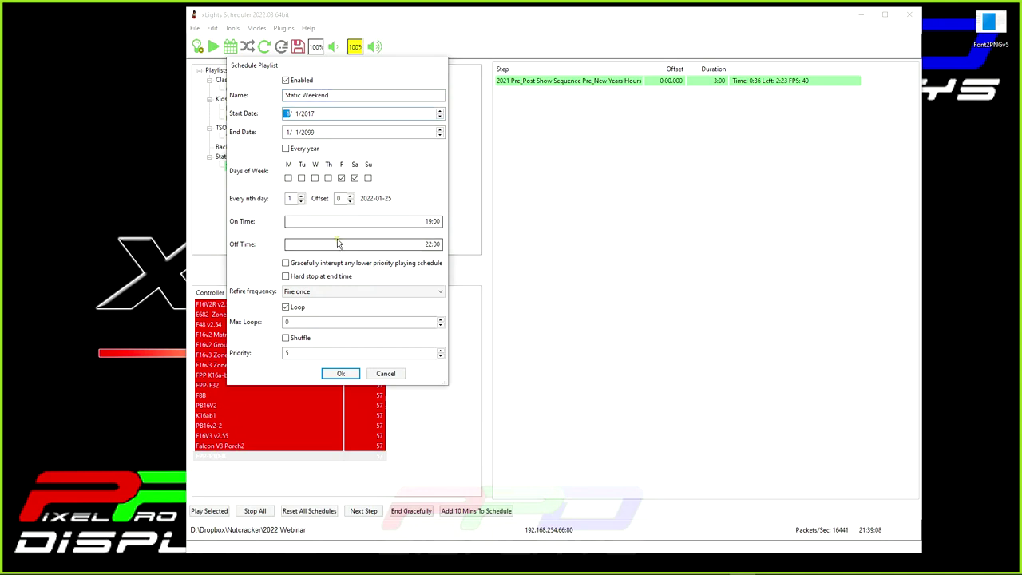
click(431, 221)
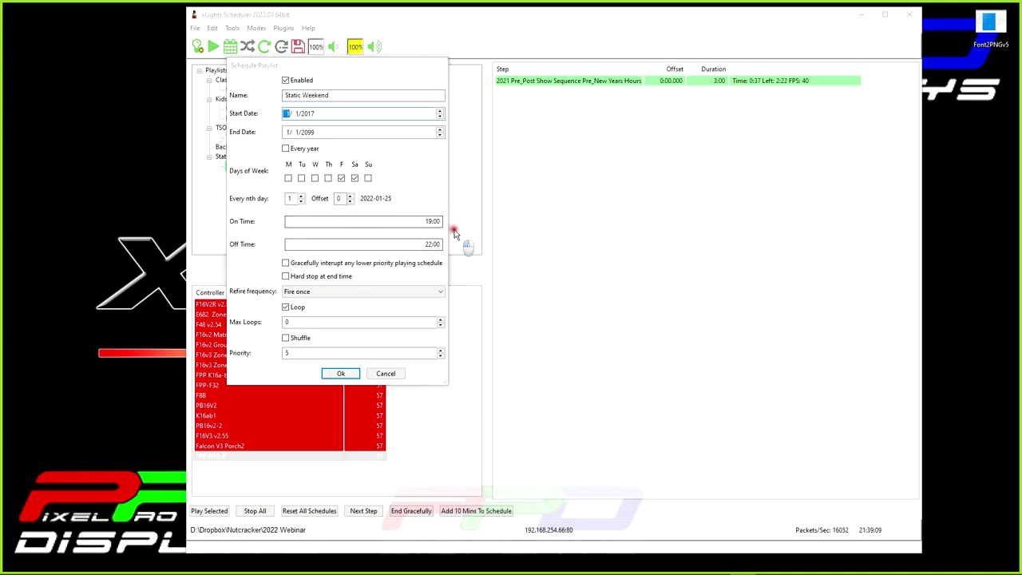
text(17)
click(412, 240)
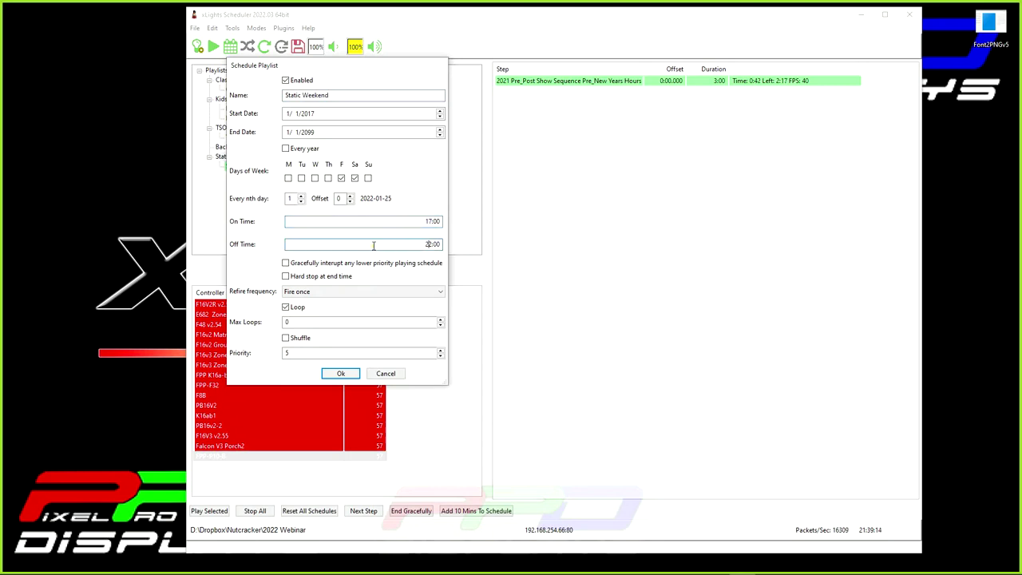
key(BackSpace)
text(3)
text(3)
click(423, 244)
text(00)
Set the Static Weekend schedule's priority to 4 and confirm the schedule.
double_click(294, 354)
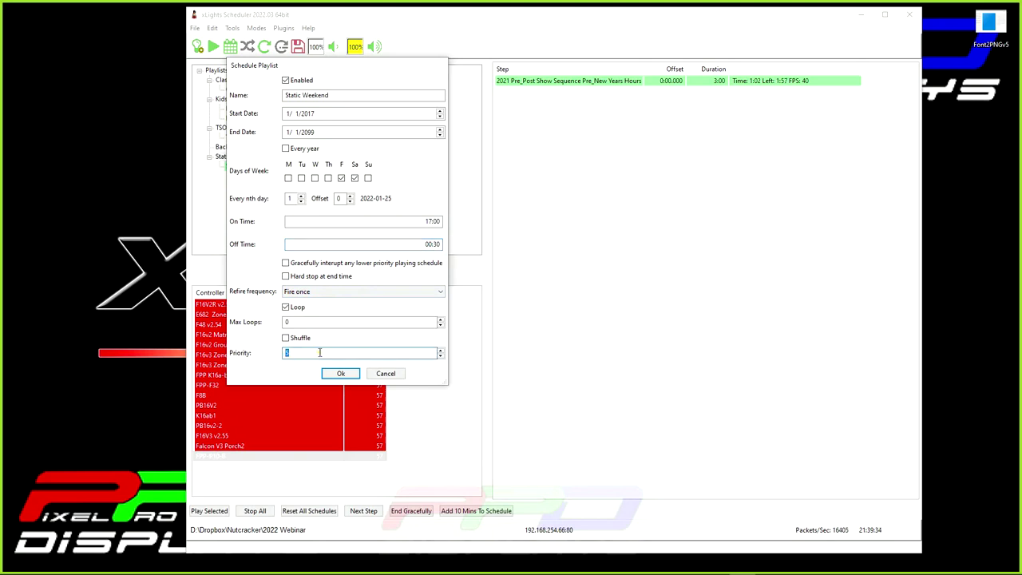
drag(302, 61, 588, 130)
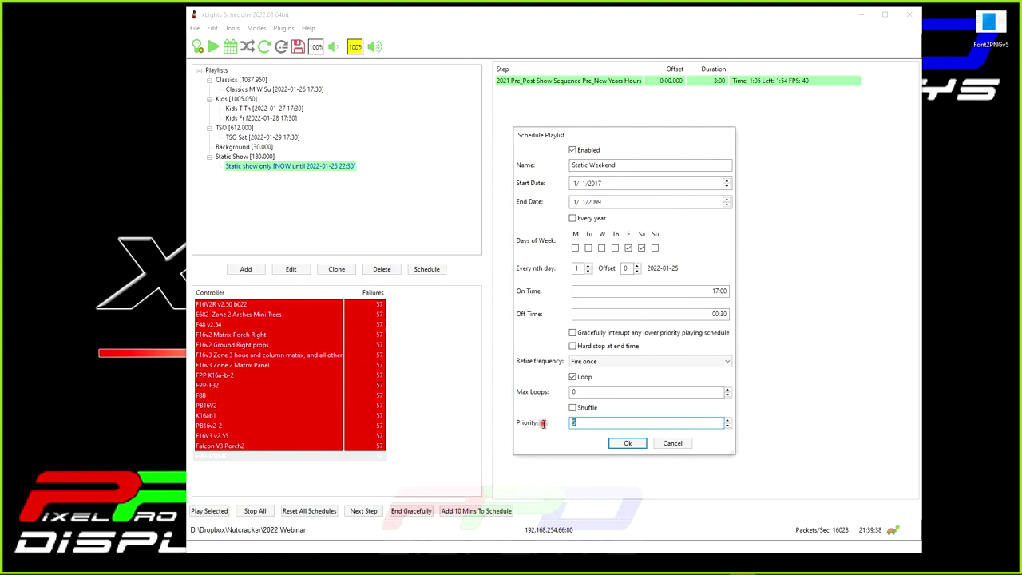
text(4)
click(627, 444)
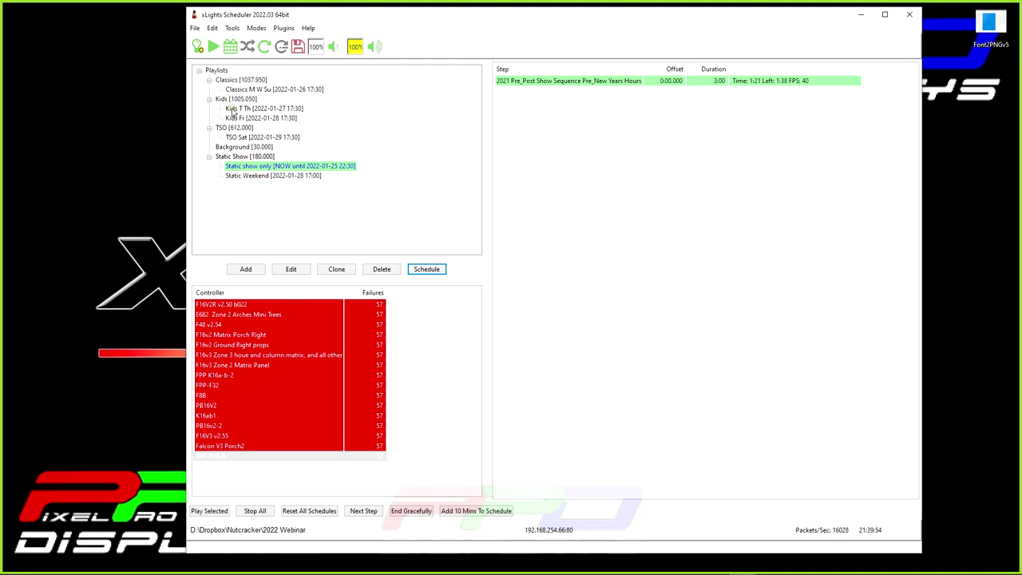
Set the off time of the Kids T Th schedule to 21:41 and confirm it.
click(244, 110)
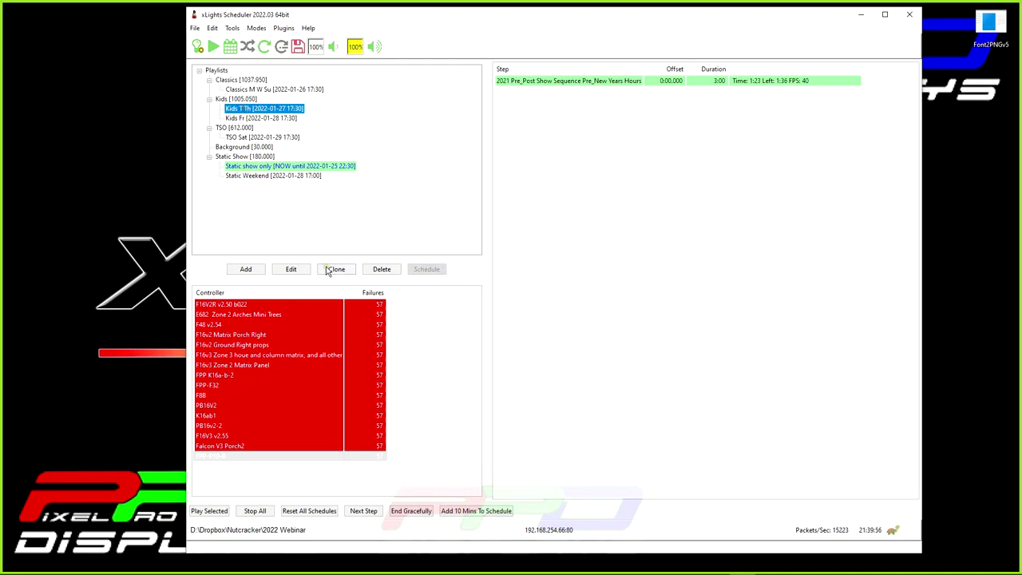
double_click(277, 109)
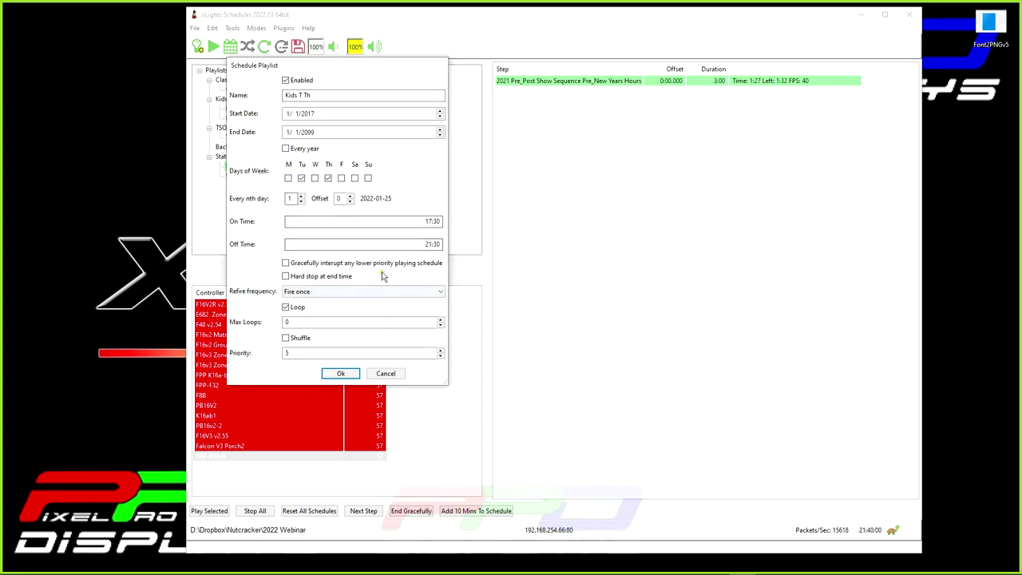
click(428, 244)
text(2:)
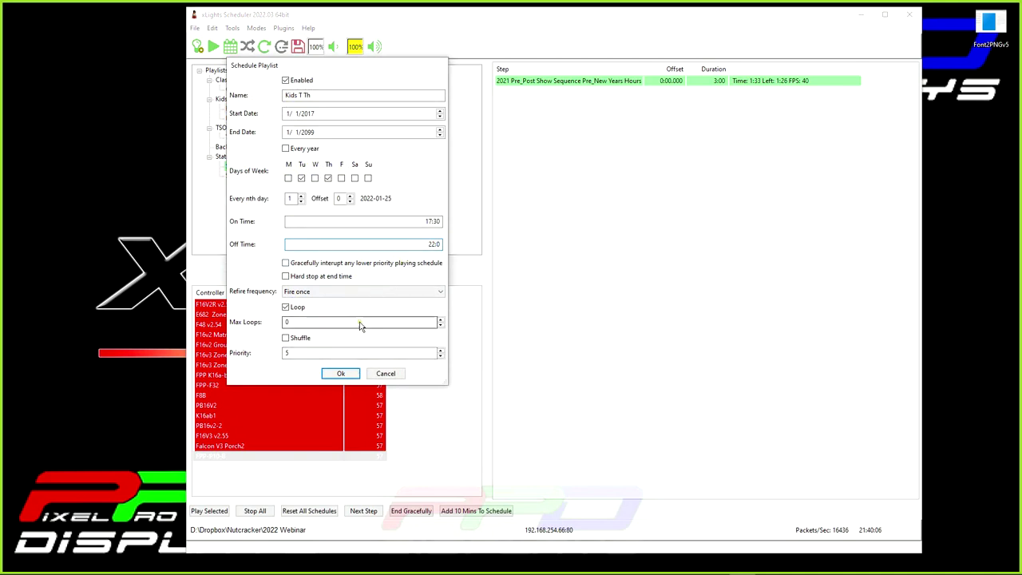
text(0)
key(BackSpace)
key(BackSpace)
text(2:)
key(BackSpace)
text(45)
key(Return)
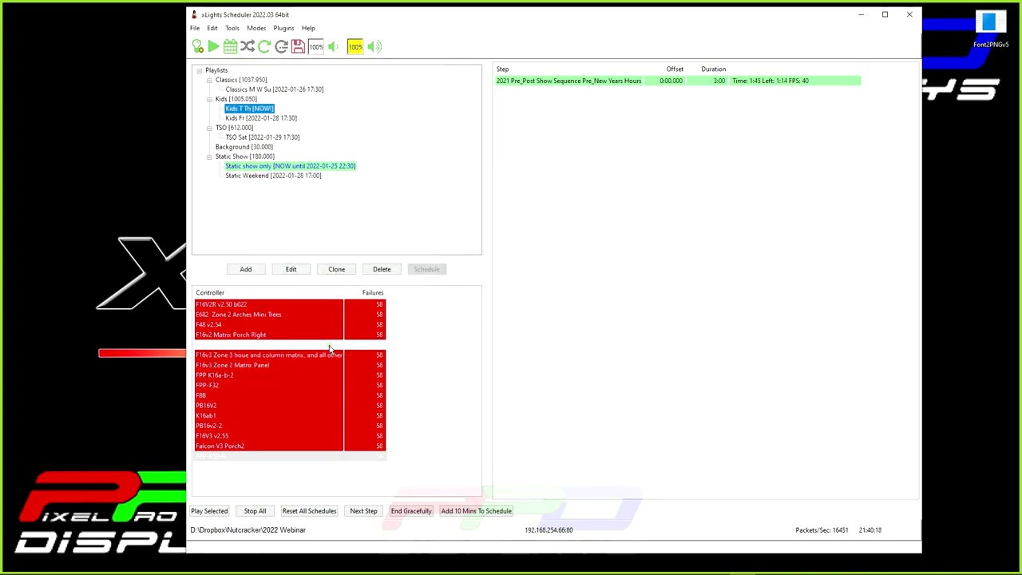
Save the schedule changes and reset all schedules.
click(297, 46)
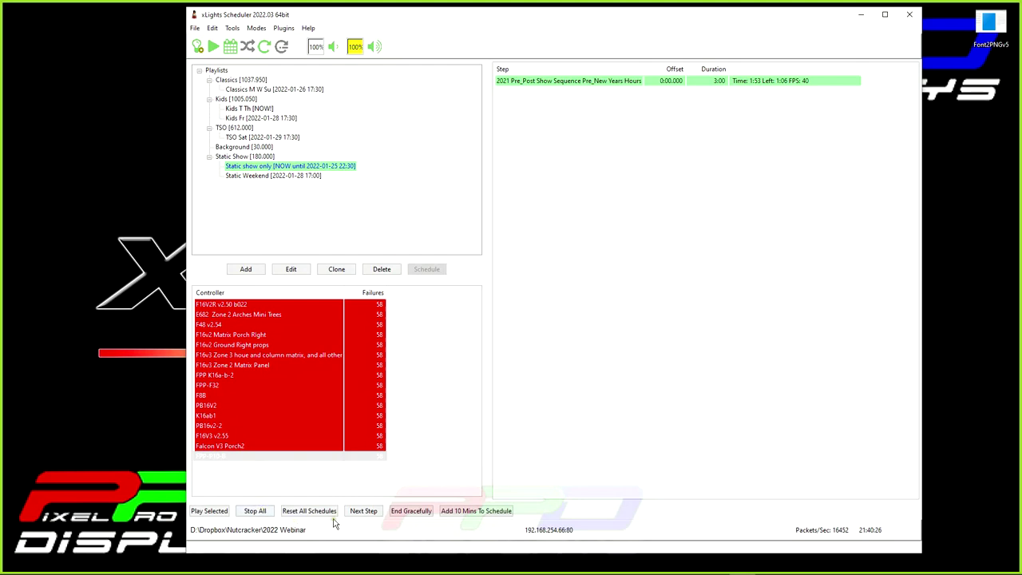
click(305, 516)
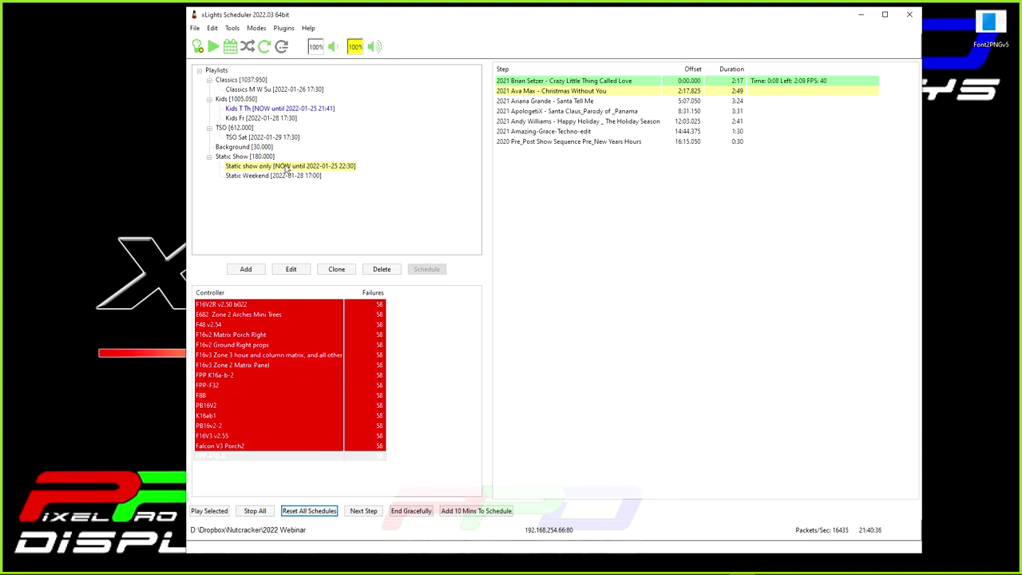
click(251, 118)
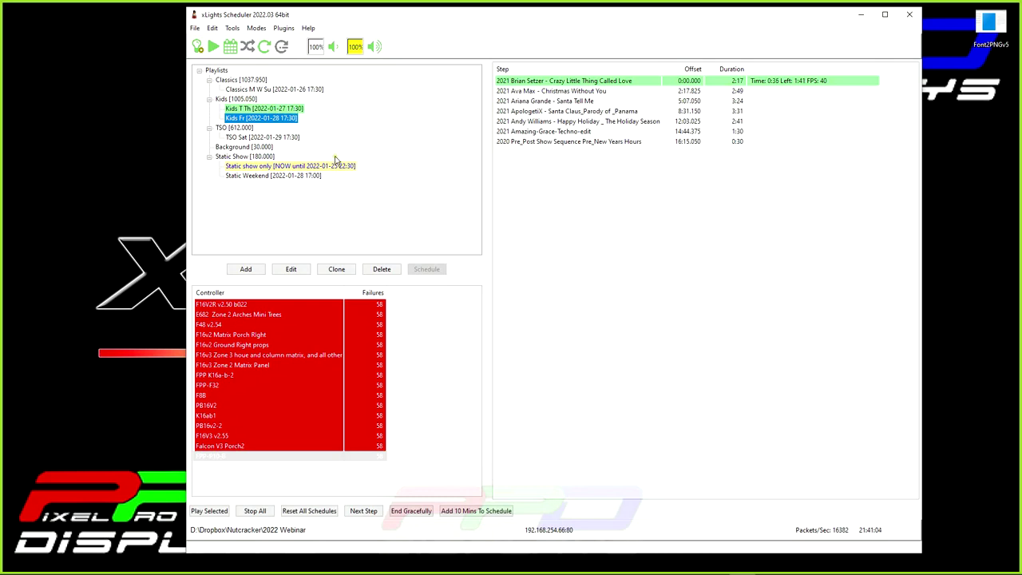
Switch to the media player, play the Poker Face Lady Gaga light show video and skip through it from beginning to end.
mouse_move(952, 570)
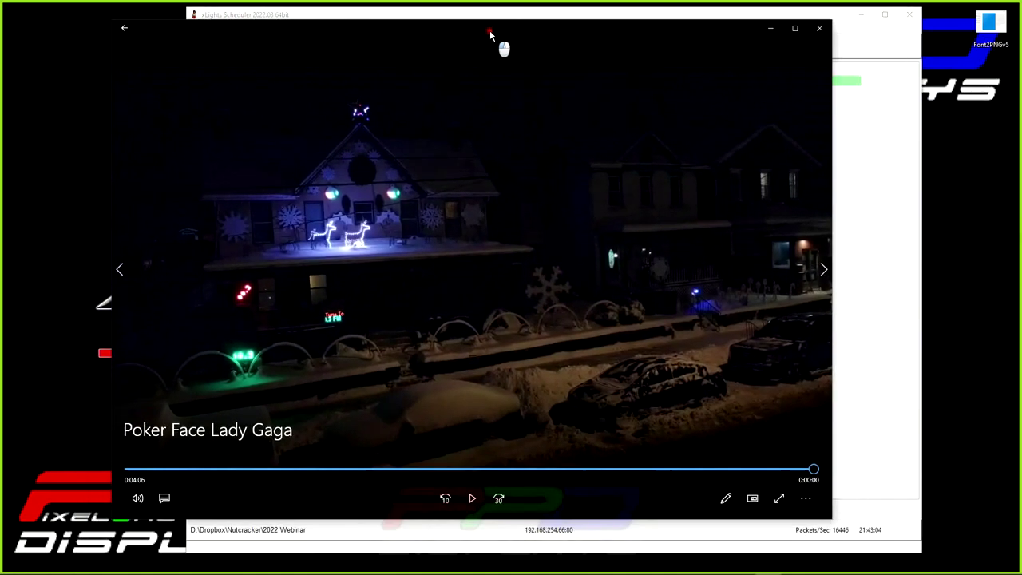
click(136, 471)
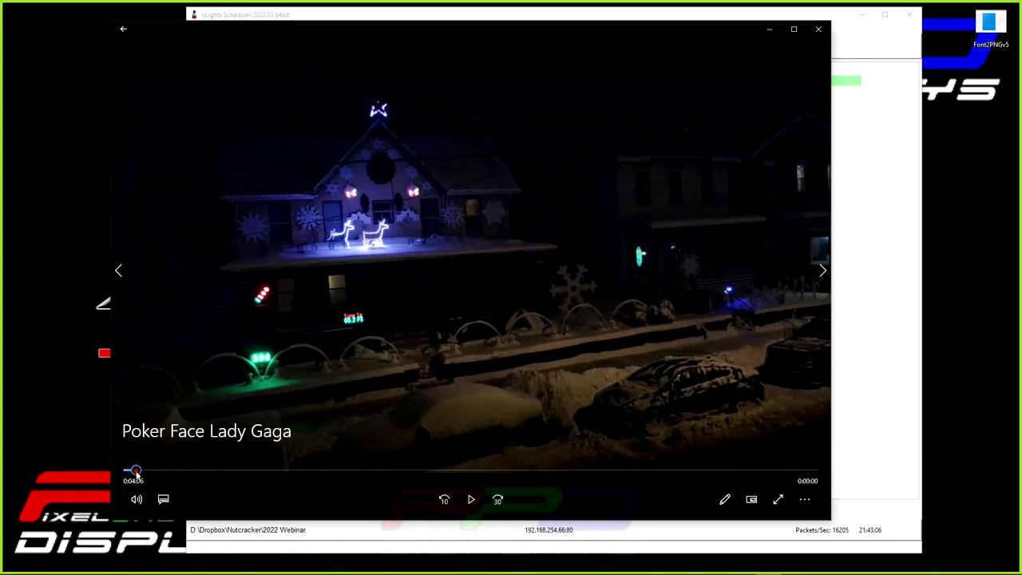
click(473, 504)
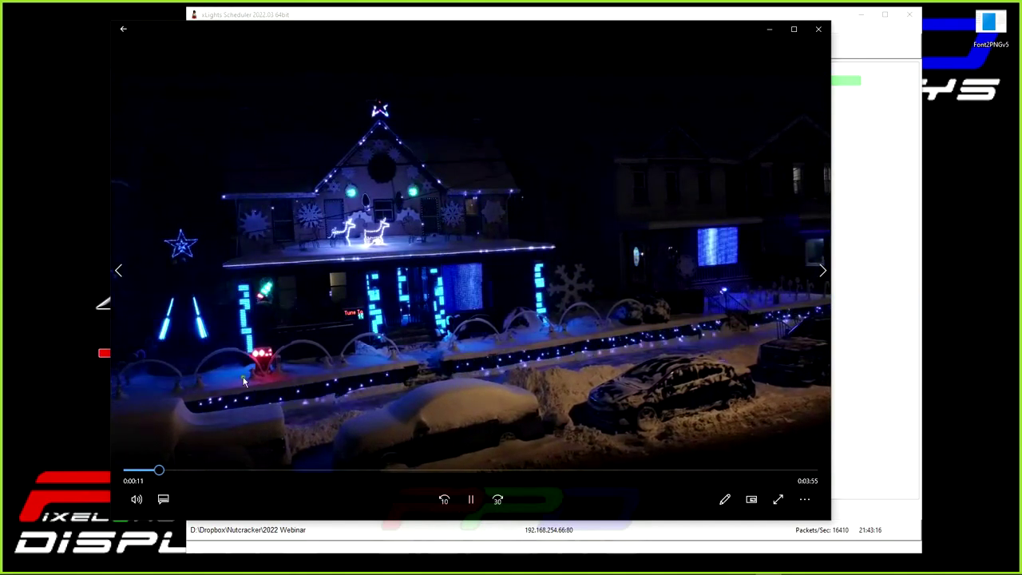
click(510, 475)
drag(512, 483, 736, 473)
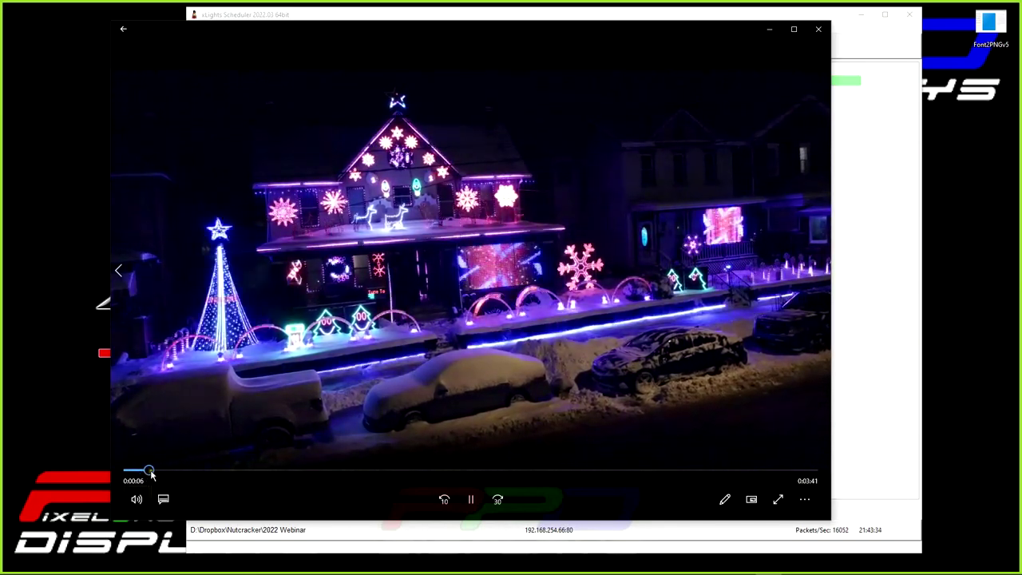
drag(147, 470, 643, 506)
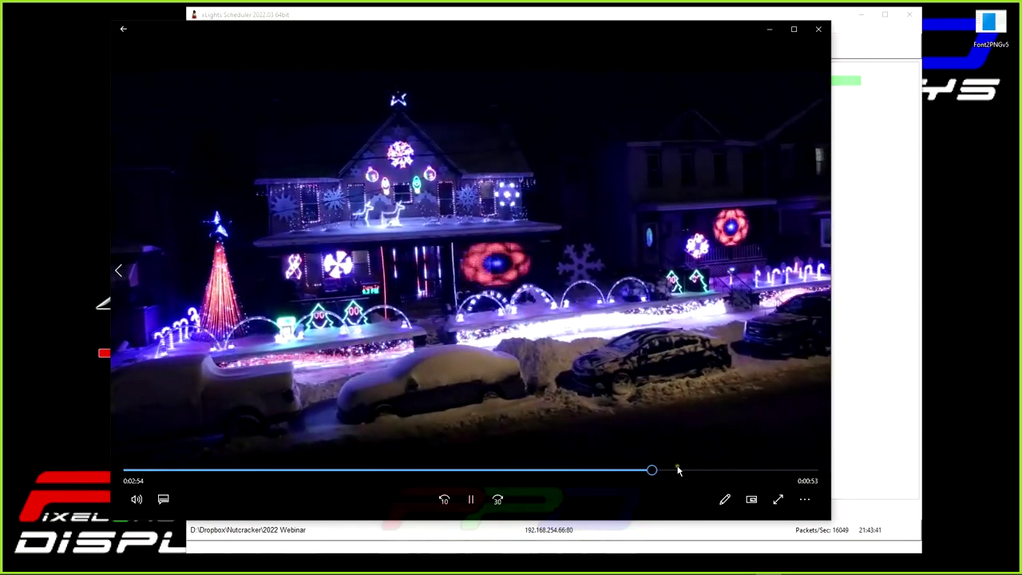
drag(703, 471, 754, 471)
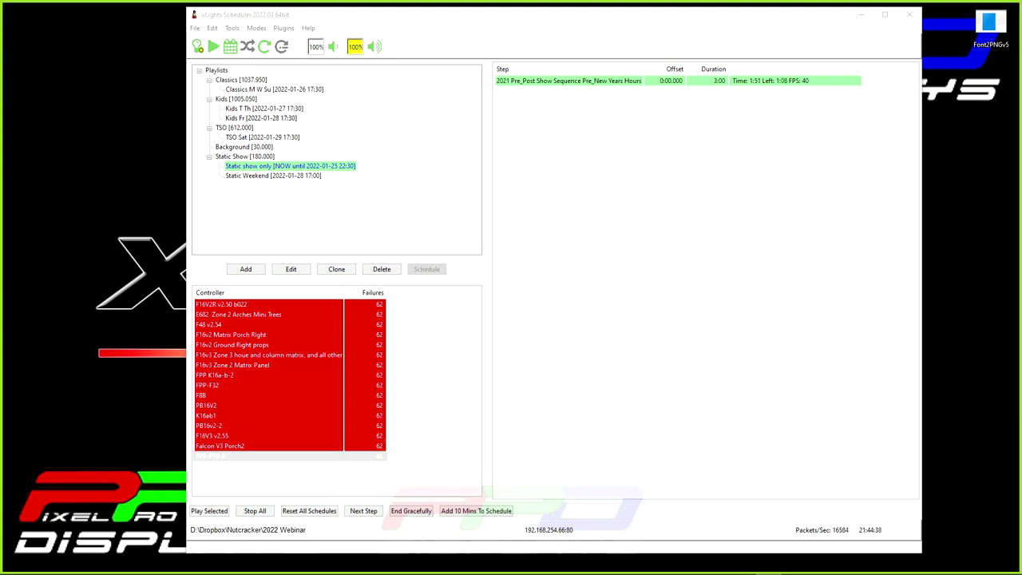
Return to xLights Scheduler and review the times and priorities of the Static show only and Static Weekend schedules without changing them.
double_click(238, 168)
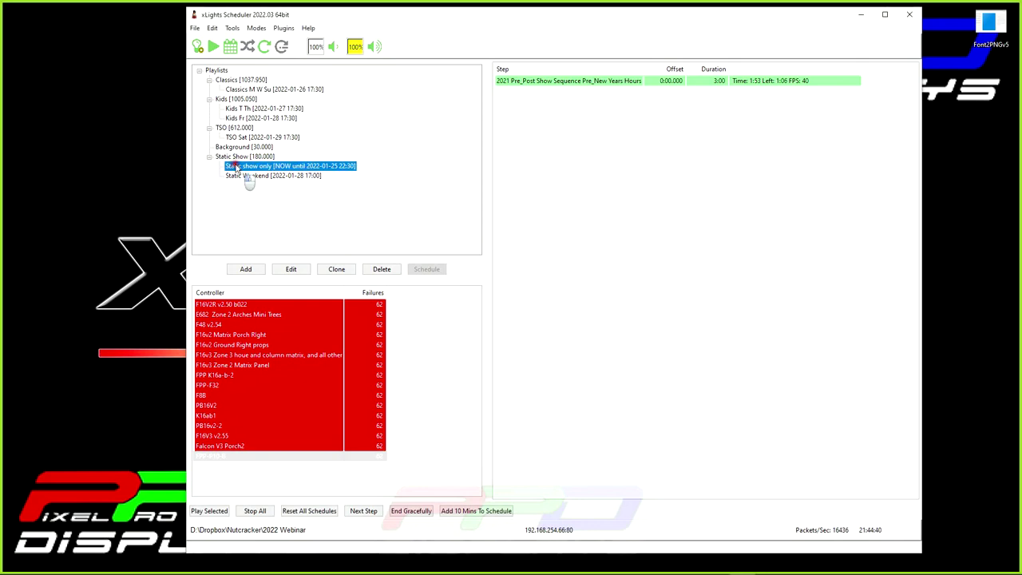
click(429, 222)
click(386, 373)
double_click(267, 175)
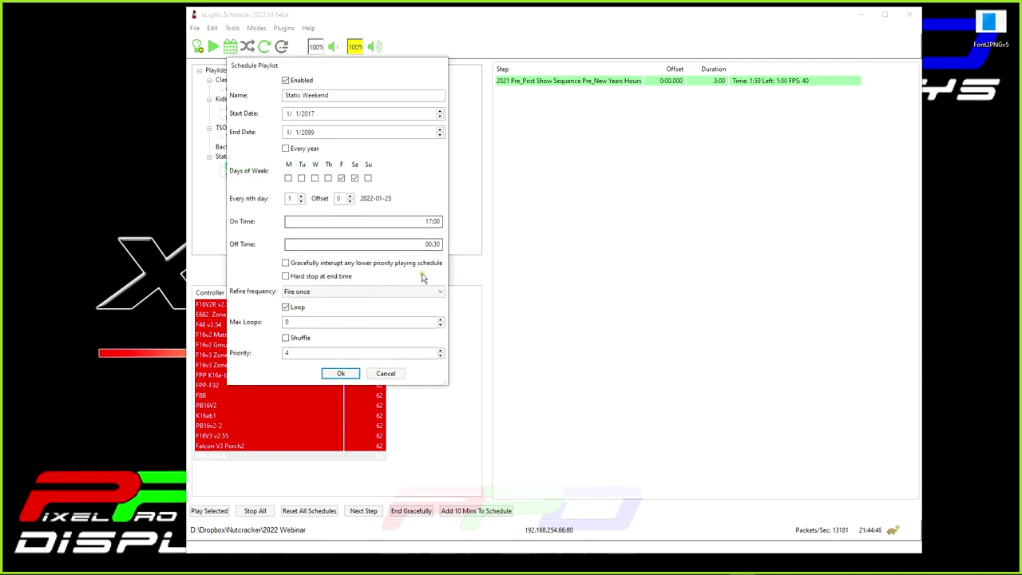
click(386, 373)
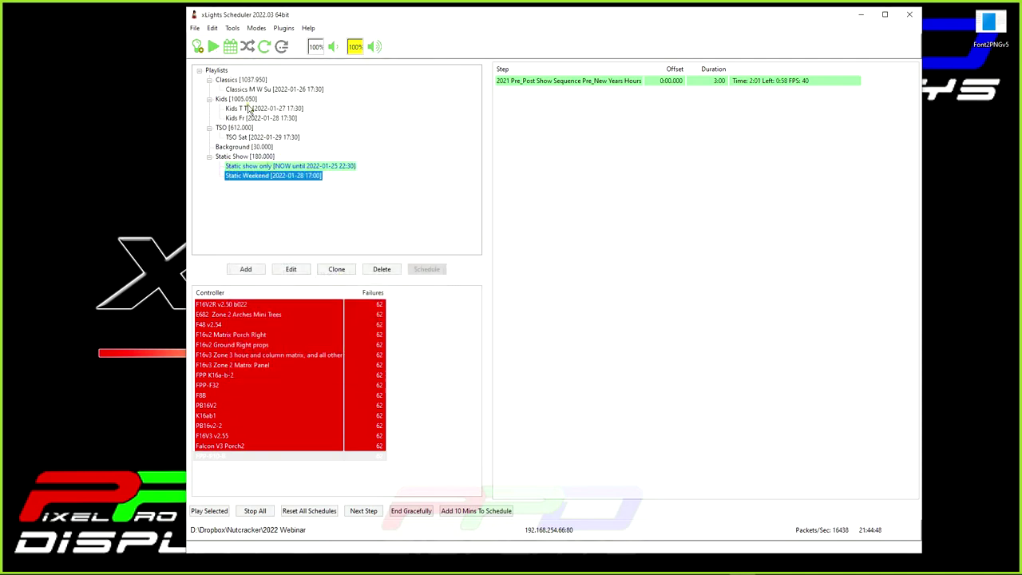
double_click(266, 176)
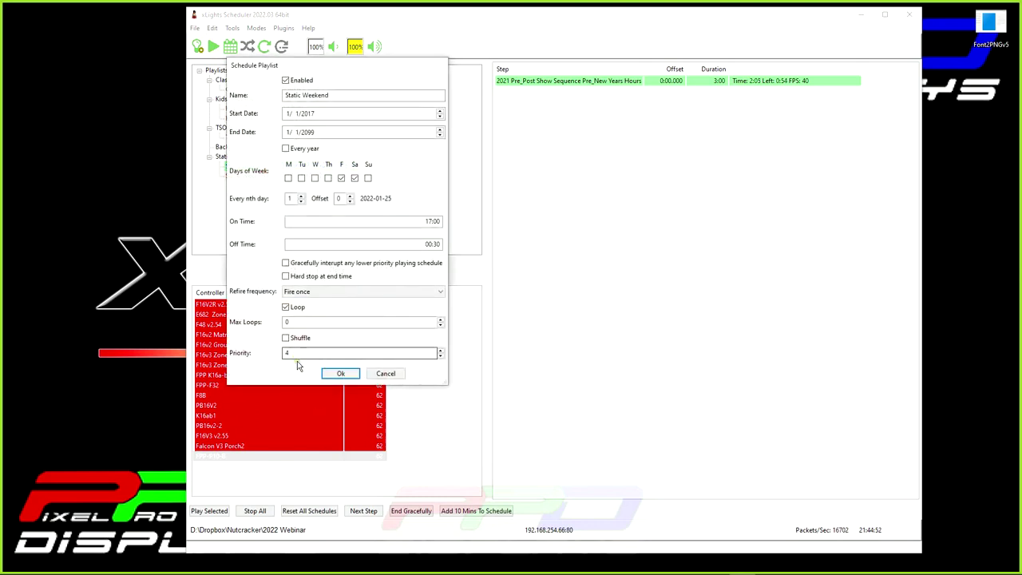
click(384, 373)
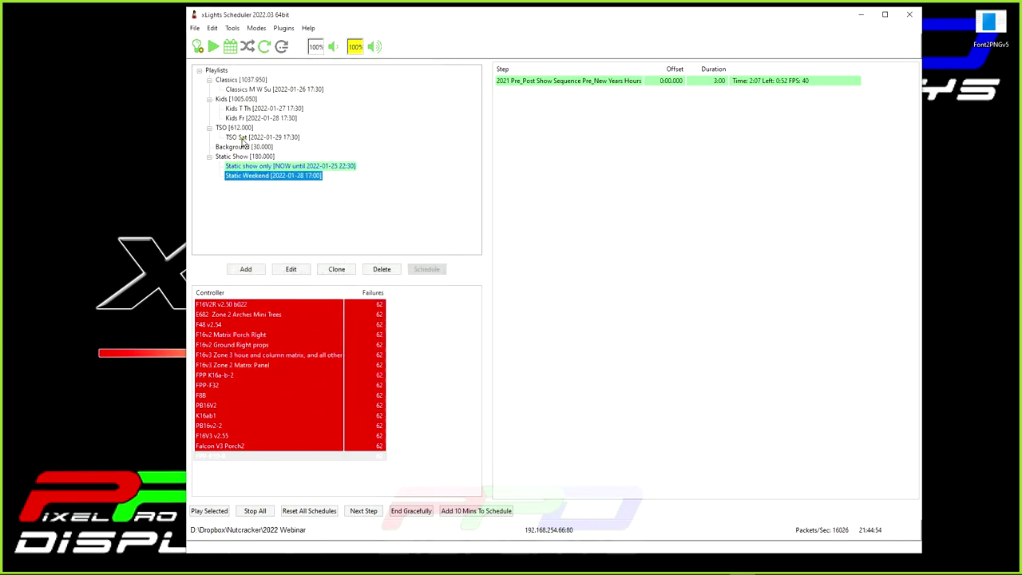
Set the off time of the Kids T Th schedule to 21:49 and reset all schedules.
click(238, 119)
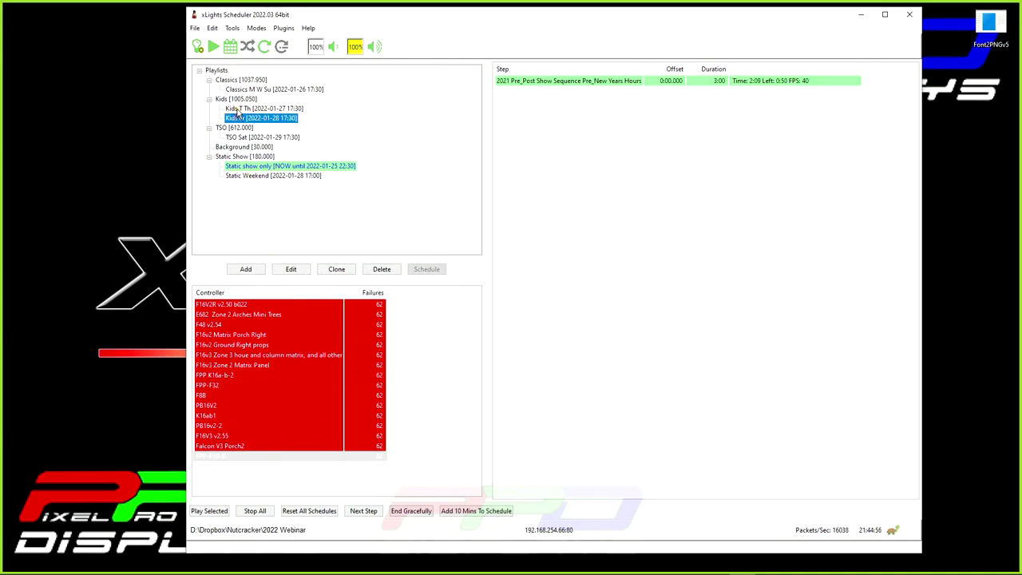
double_click(239, 109)
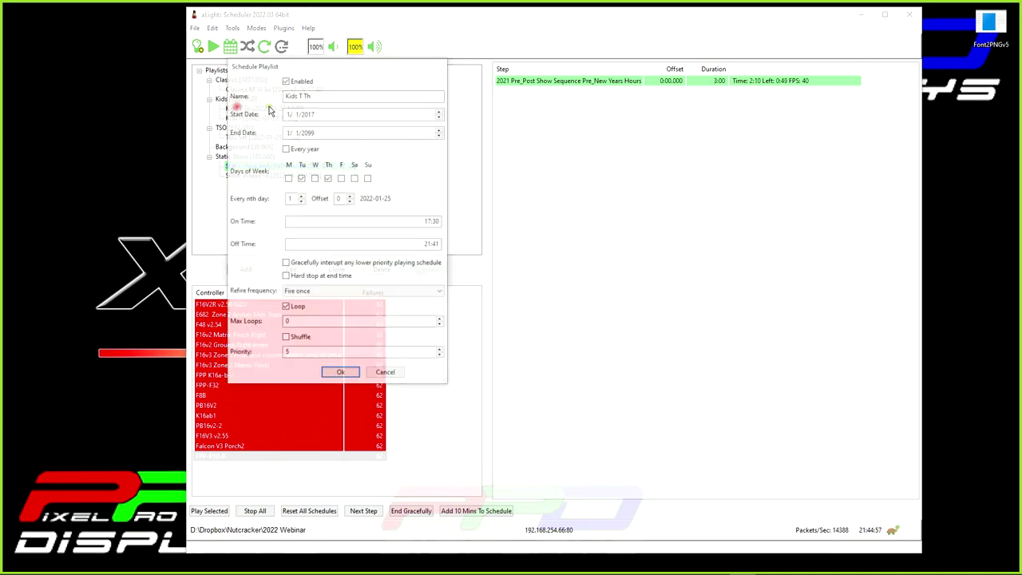
click(434, 245)
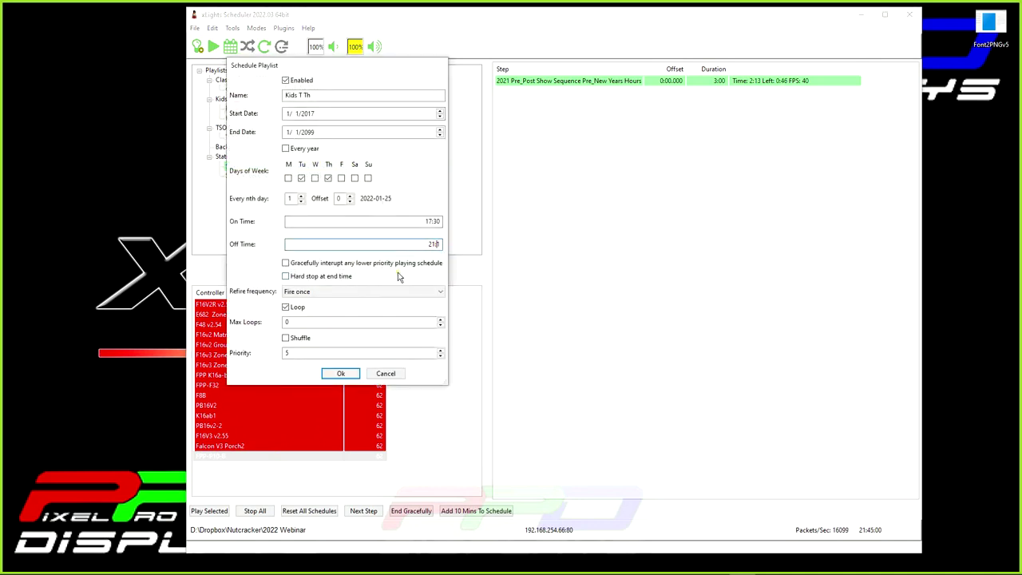
text(1)
key(Return)
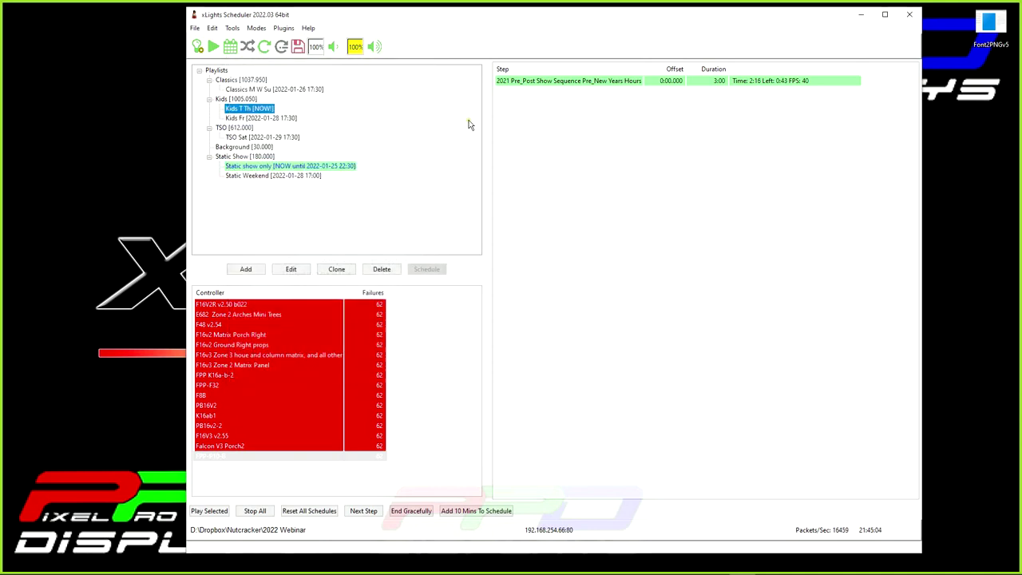
click(297, 511)
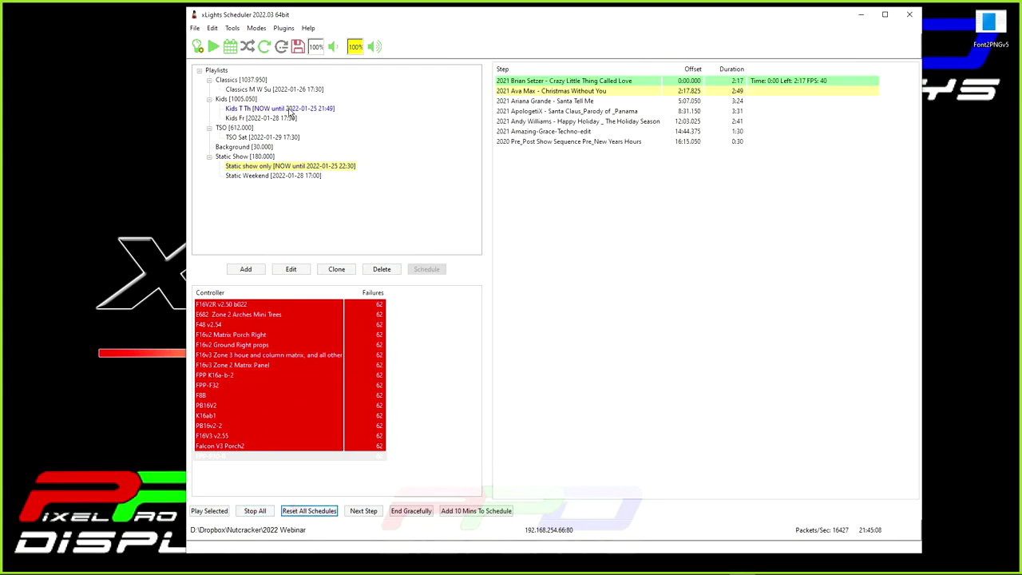